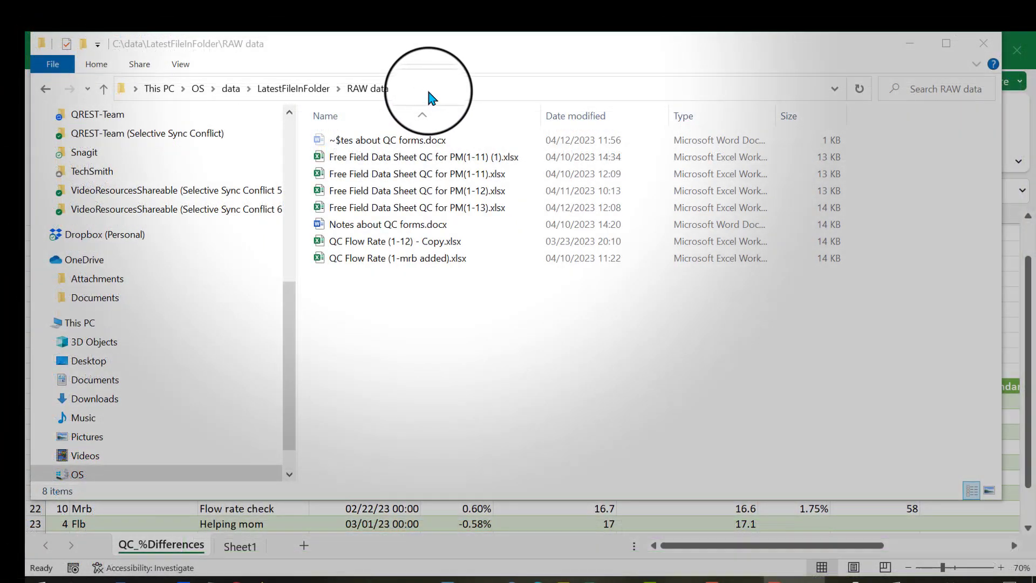
Display the full path of the RAW data folder and switch to the QC flow rate summary workbook in Excel
click(428, 91)
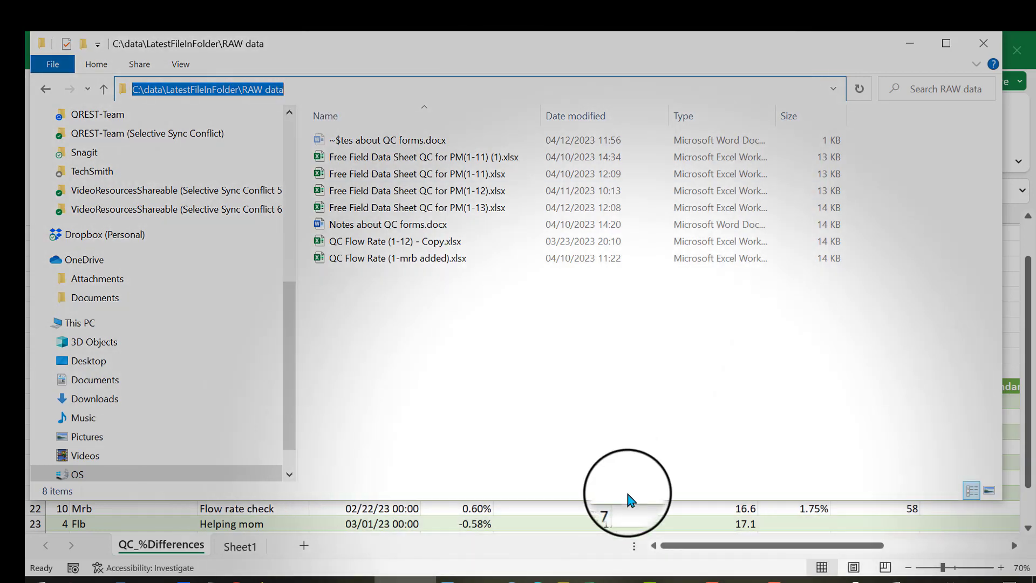
click(594, 579)
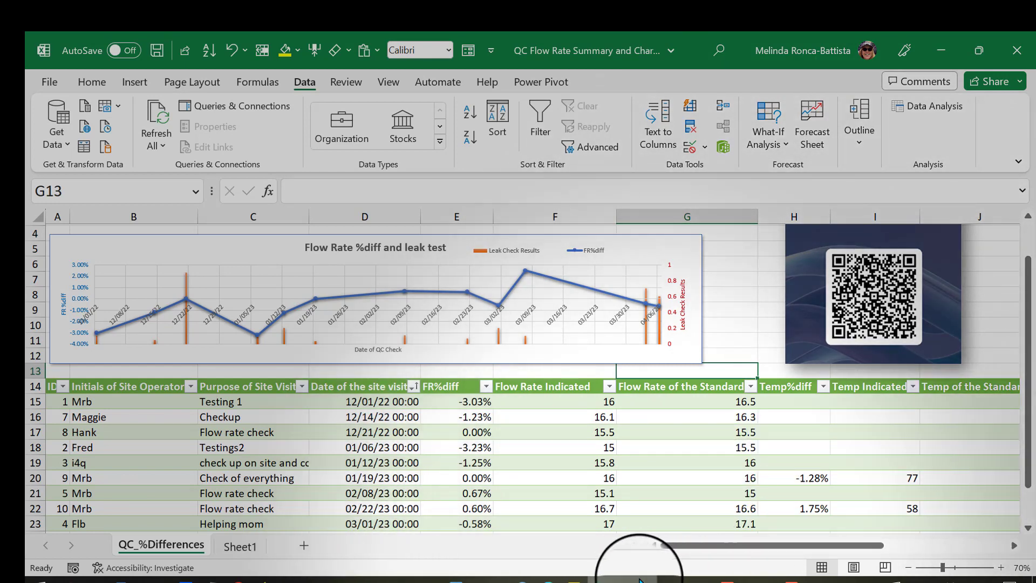
Switch to the Edge browser and go to outlook.com
click(548, 575)
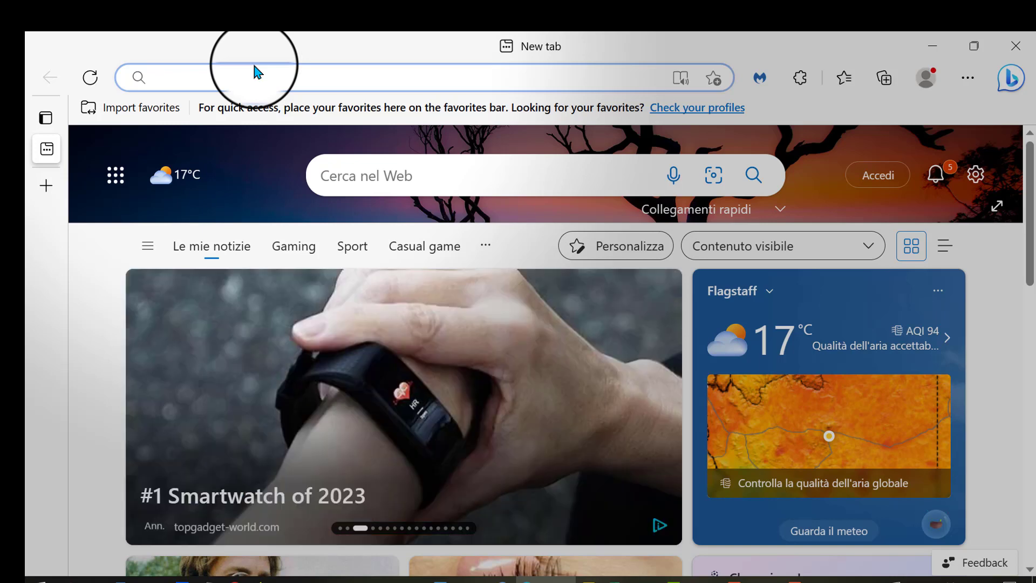
text(out)
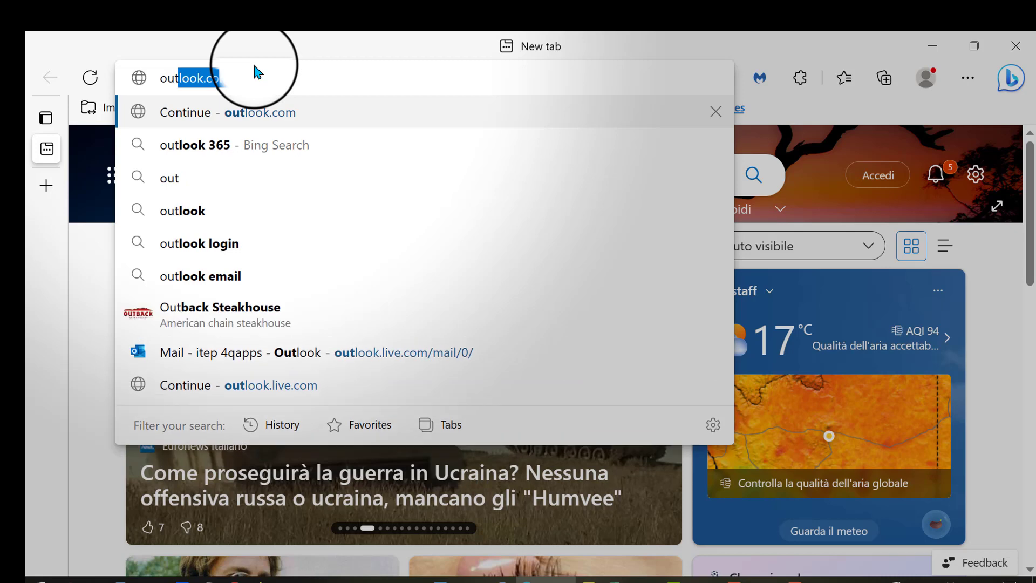
key(Return)
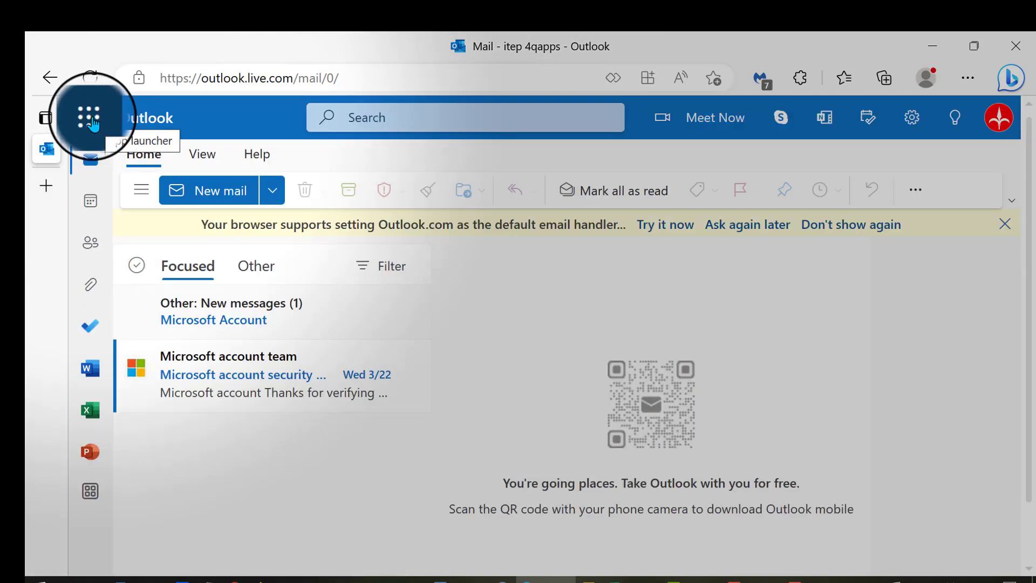
Go from Outlook to Microsoft Forms and open the recent form "Free Field Data Sheet QC for PM"
click(93, 124)
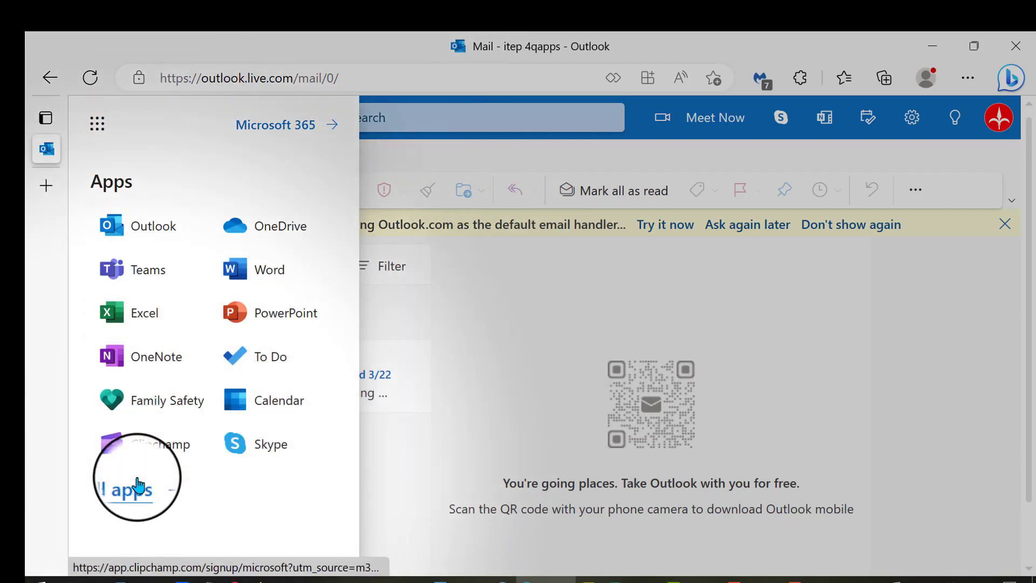
click(137, 486)
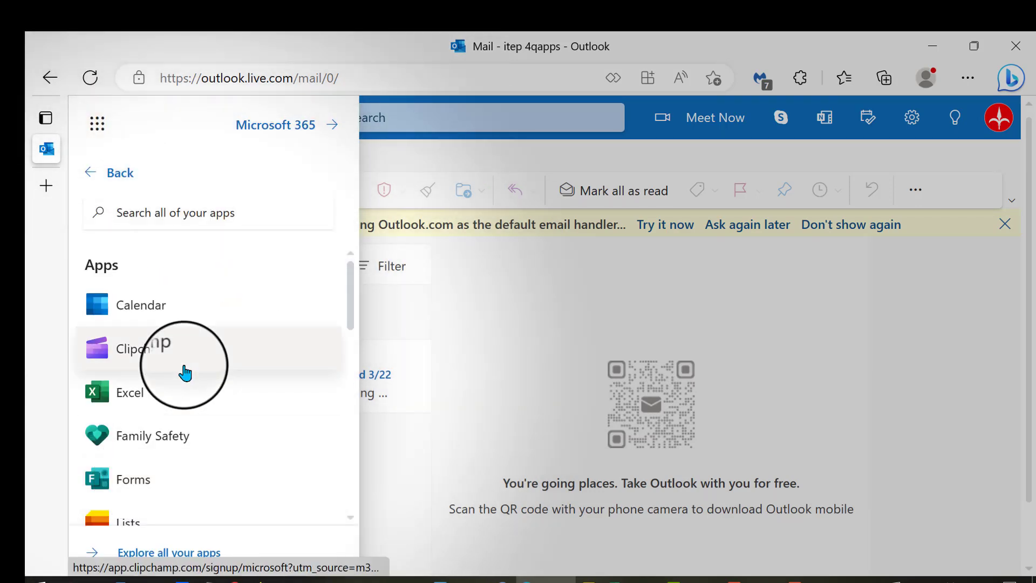
click(154, 441)
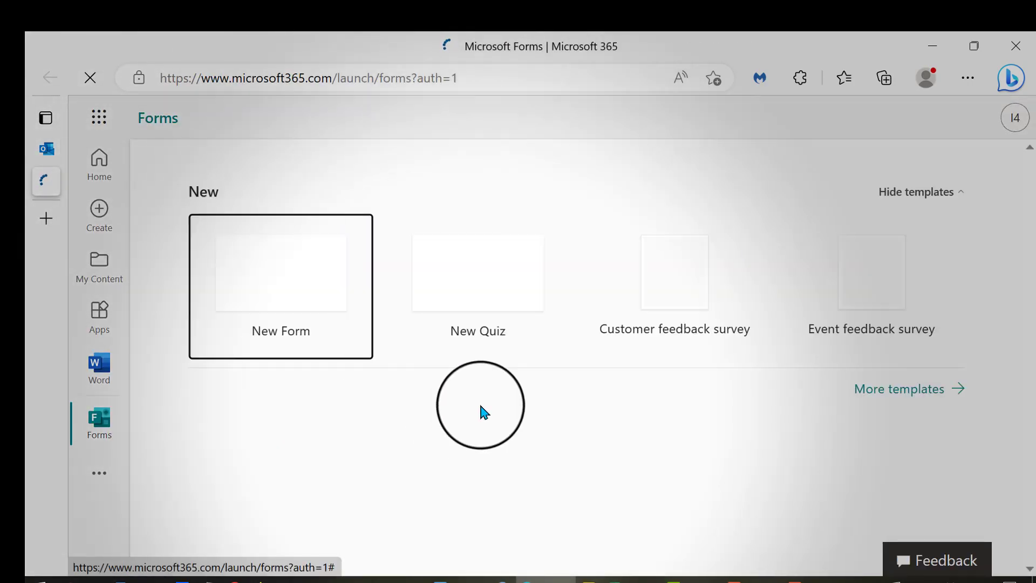
scroll(484, 412, down, 2)
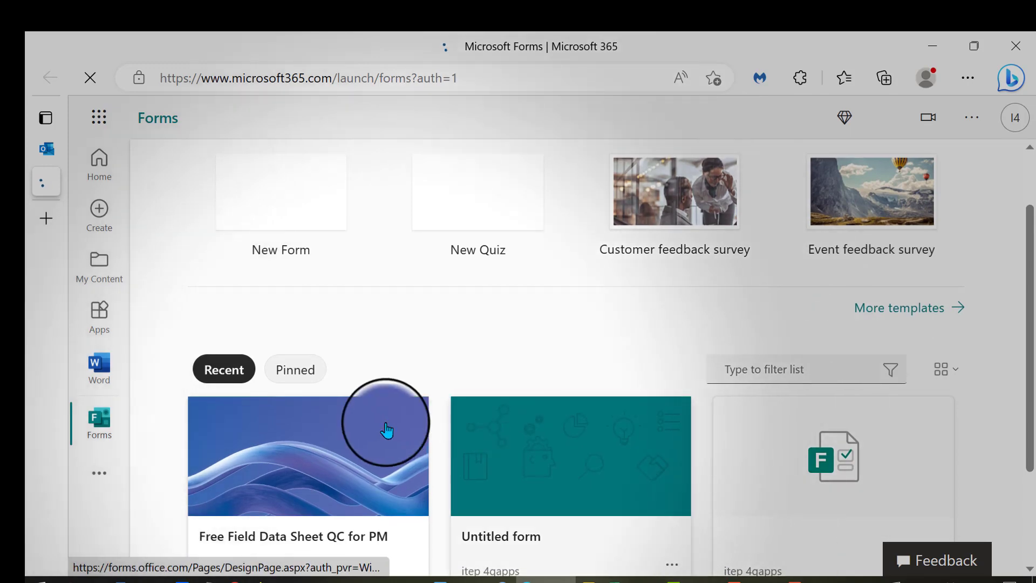
click(348, 444)
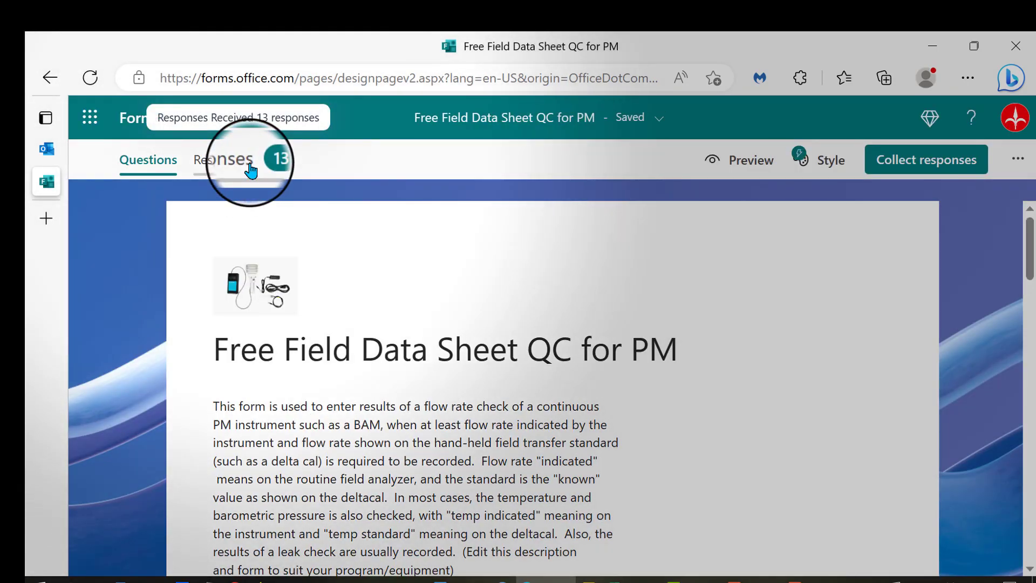
Export the form's responses to Excel and save the file as "Free Field Data Sheet QC for PM(1-13) (1).xlsx" in the RAW data folder
click(250, 170)
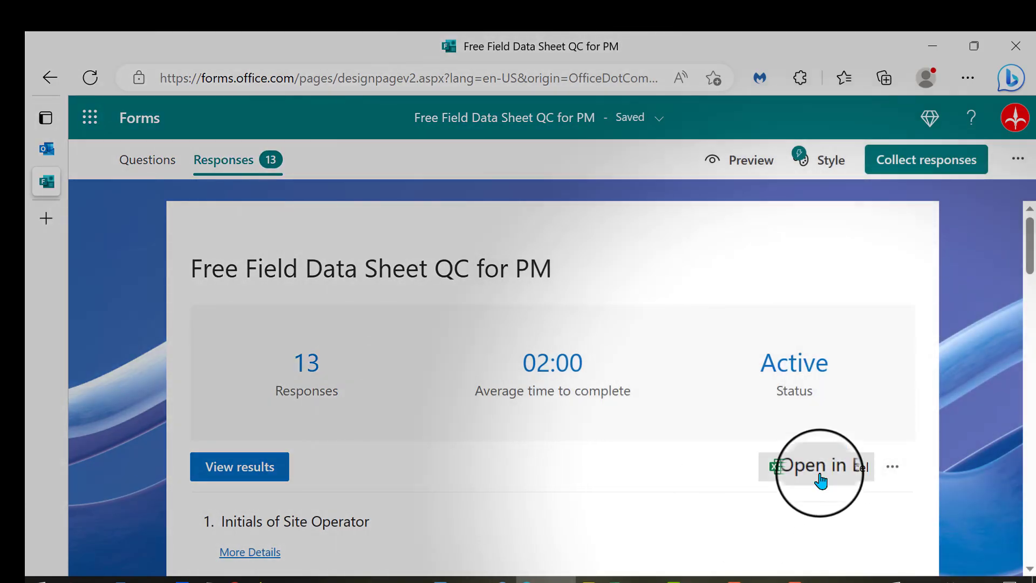
click(822, 477)
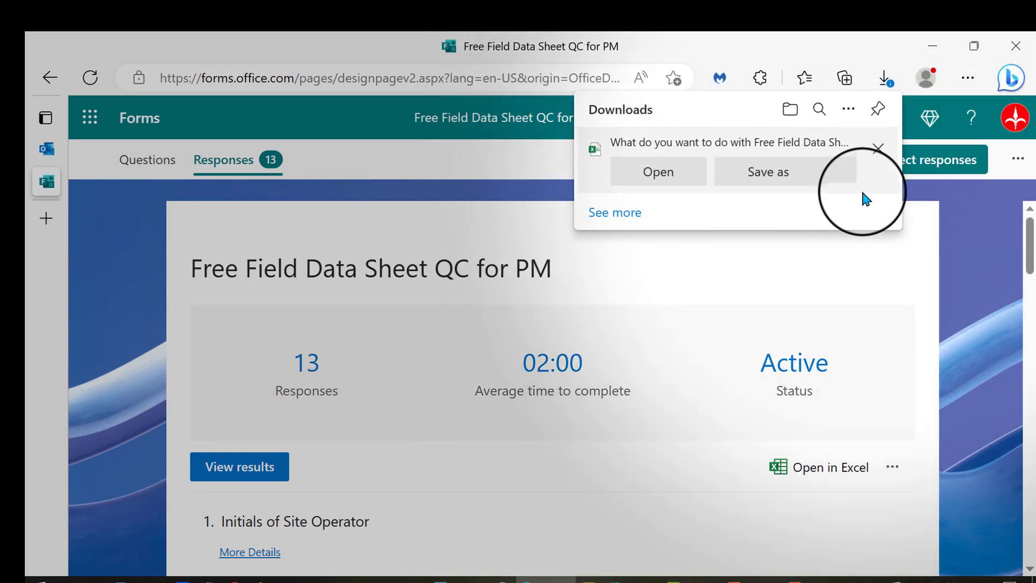
click(794, 182)
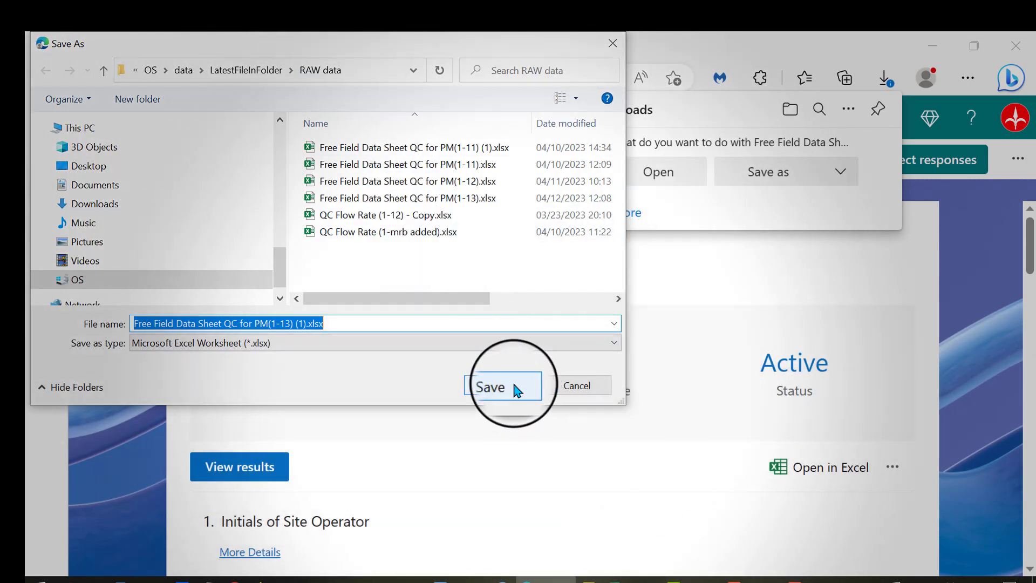
click(515, 388)
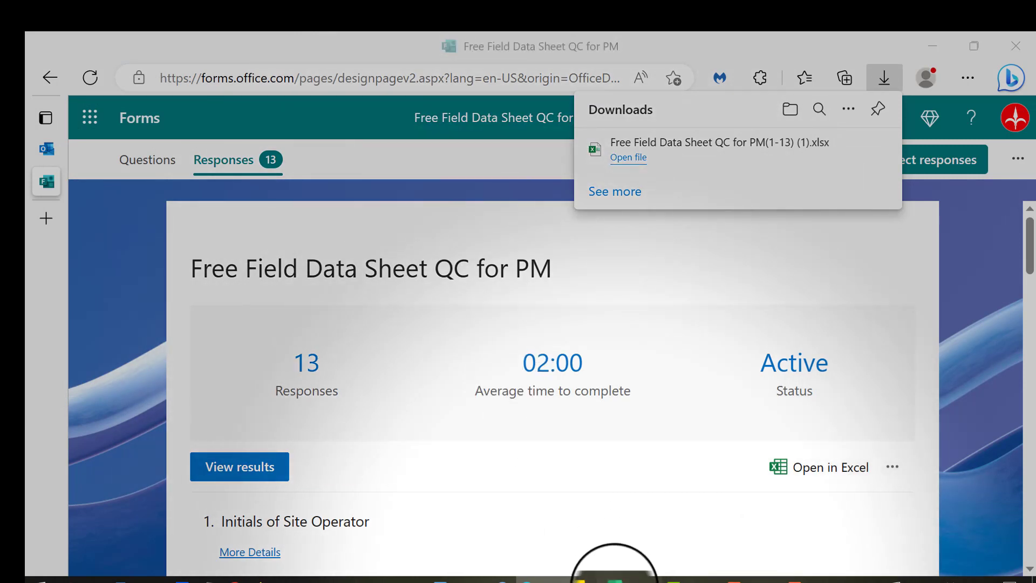
Switch to a blank Excel workbook, connect to the folder C:\data\LatestFileInFolder\RAW data as a data source, and open it for transformation in Power Query
click(615, 580)
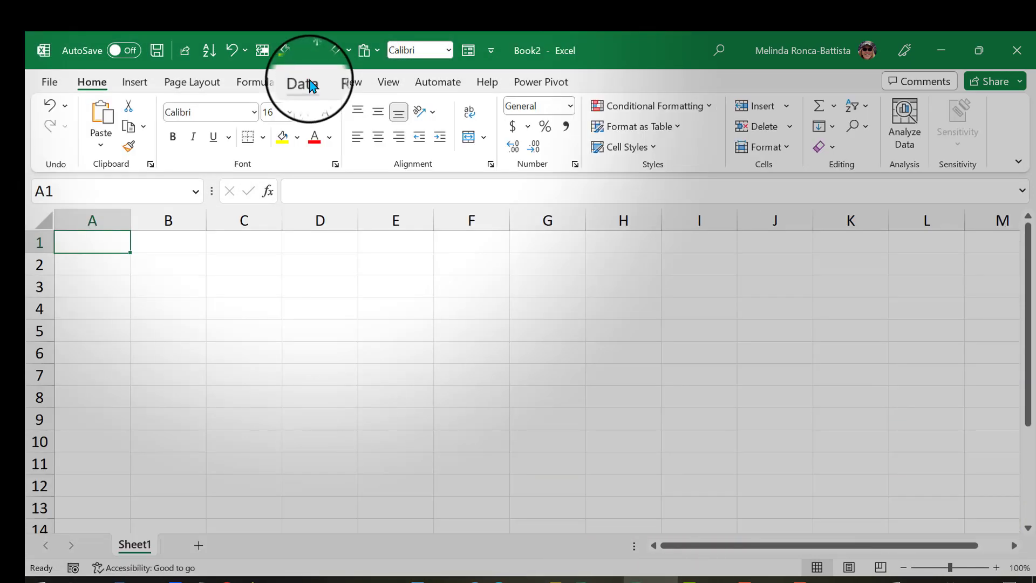
click(310, 85)
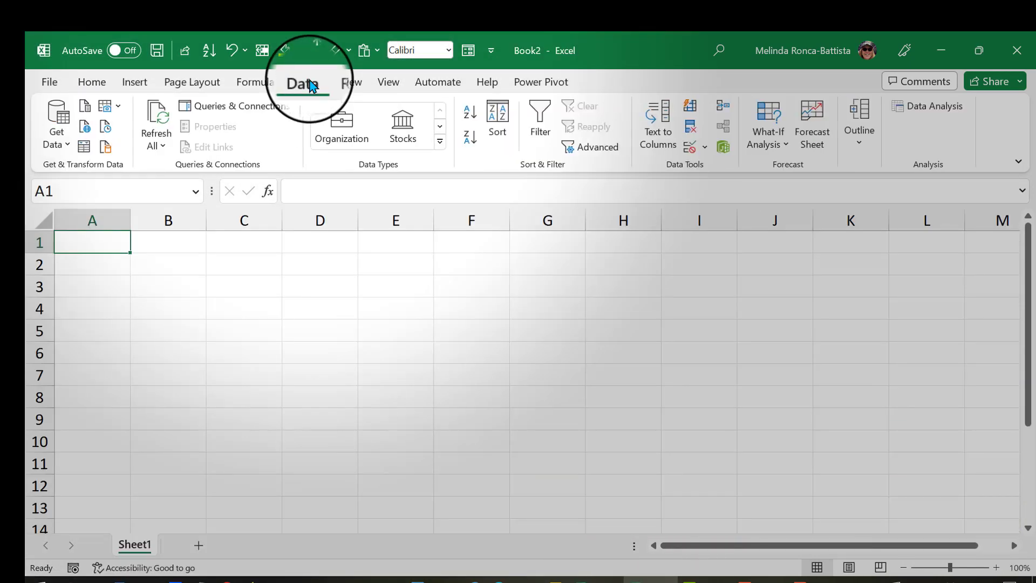
click(63, 146)
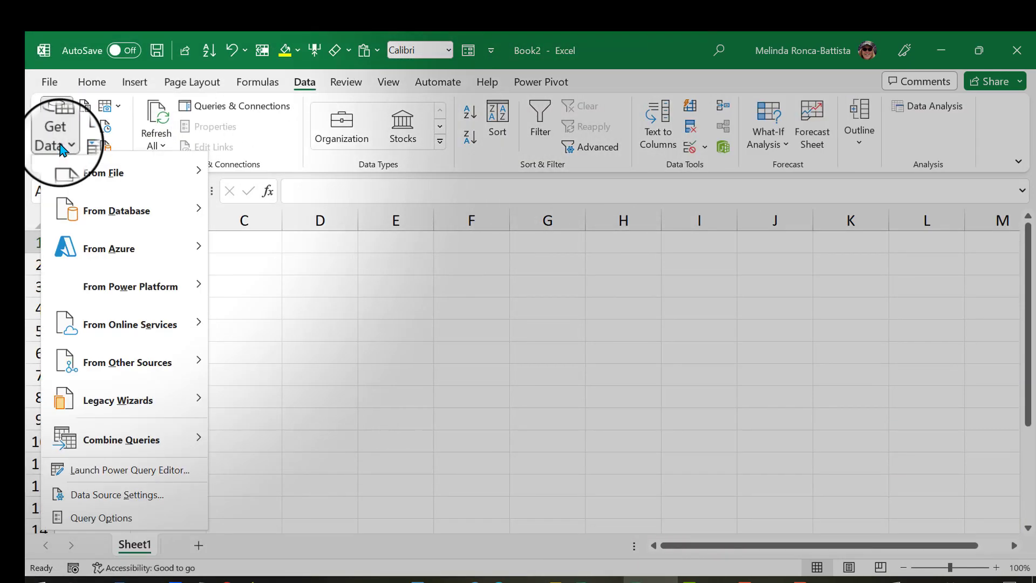
mouse_move(129, 181)
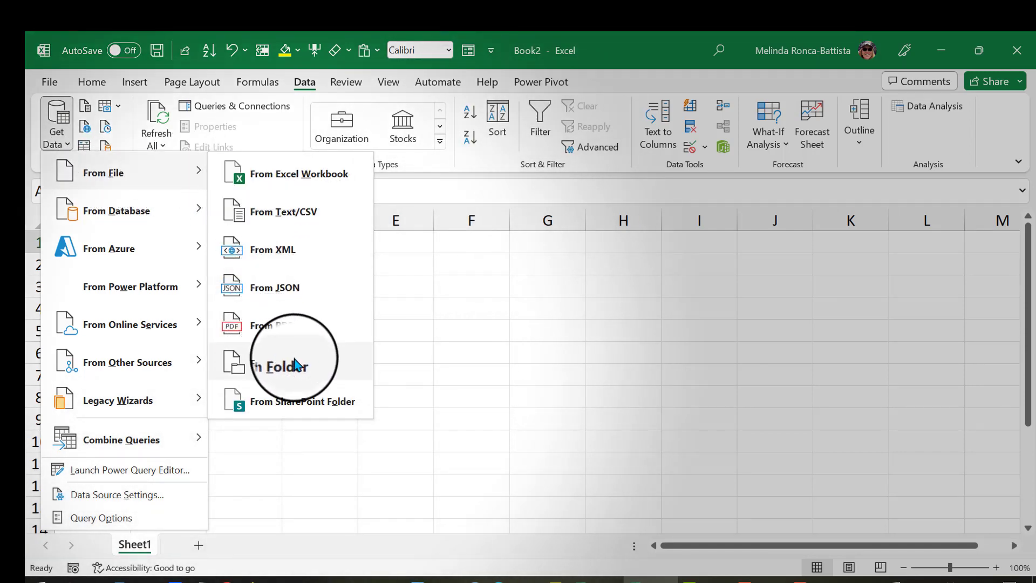
click(303, 367)
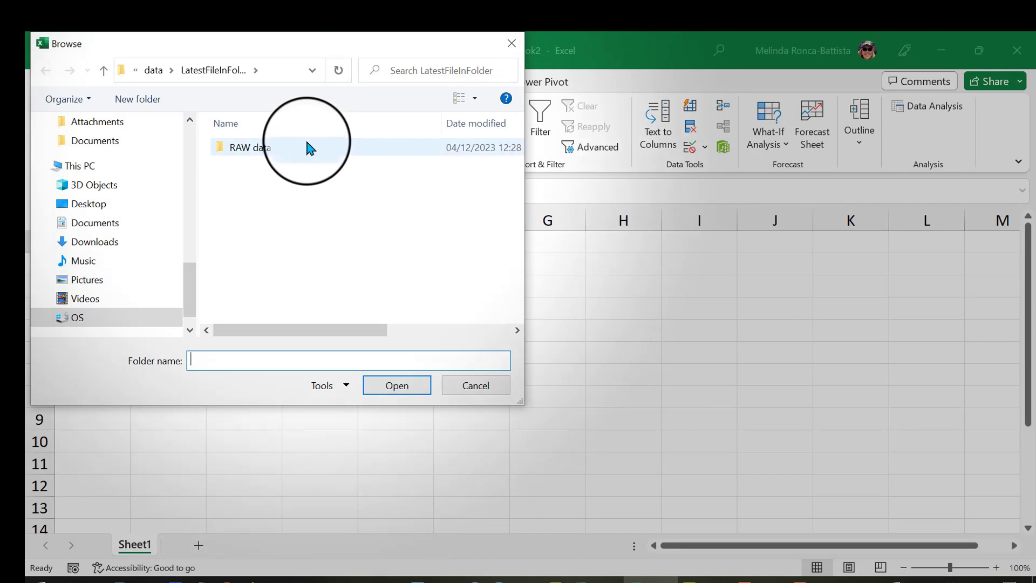
click(302, 151)
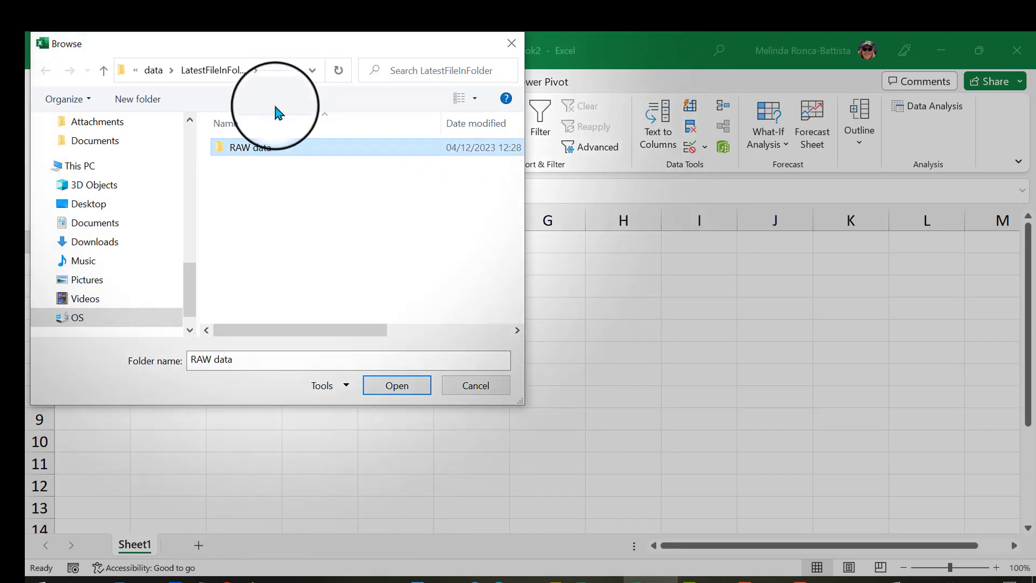
click(268, 78)
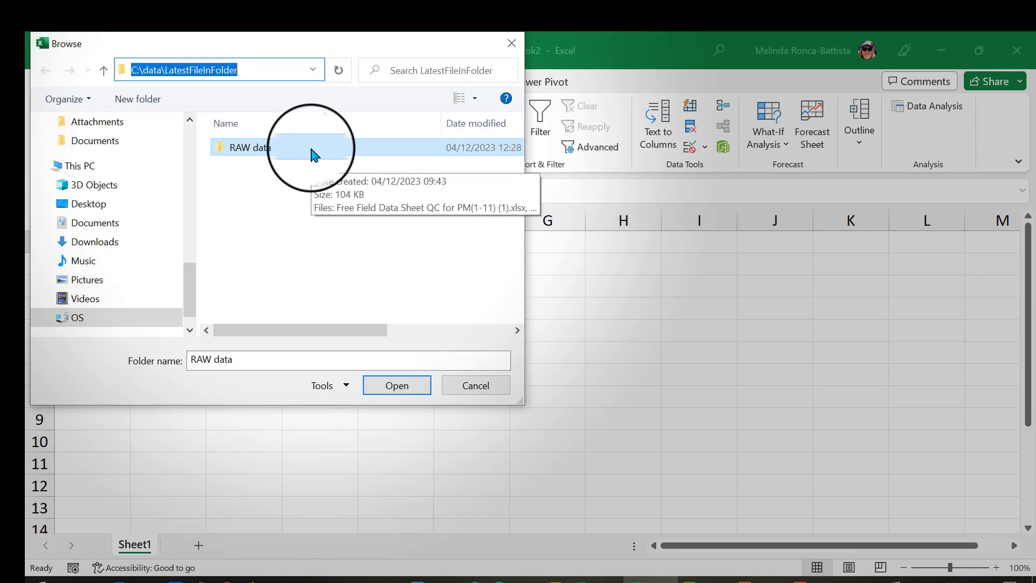
click(312, 153)
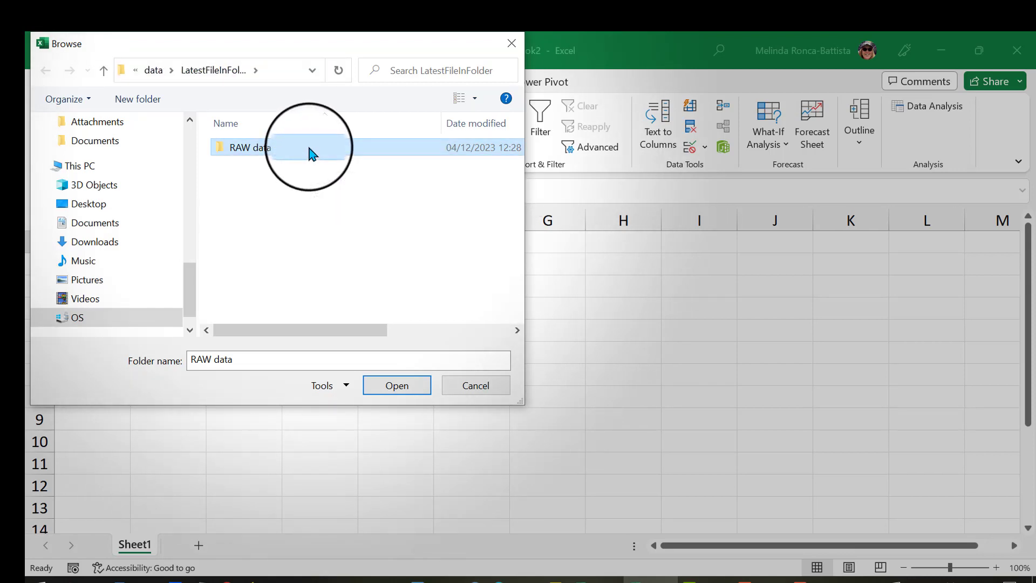
click(397, 386)
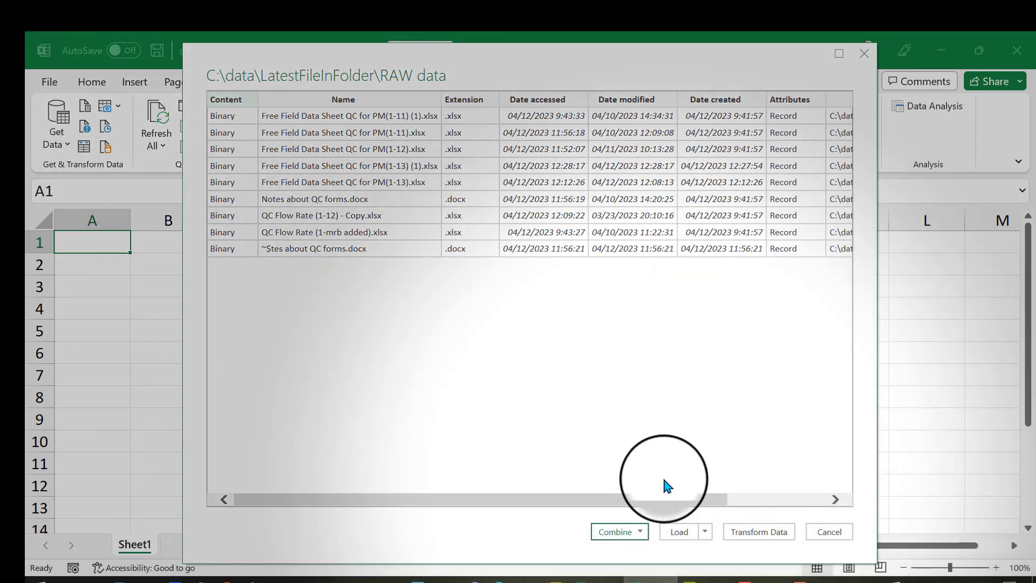
click(745, 534)
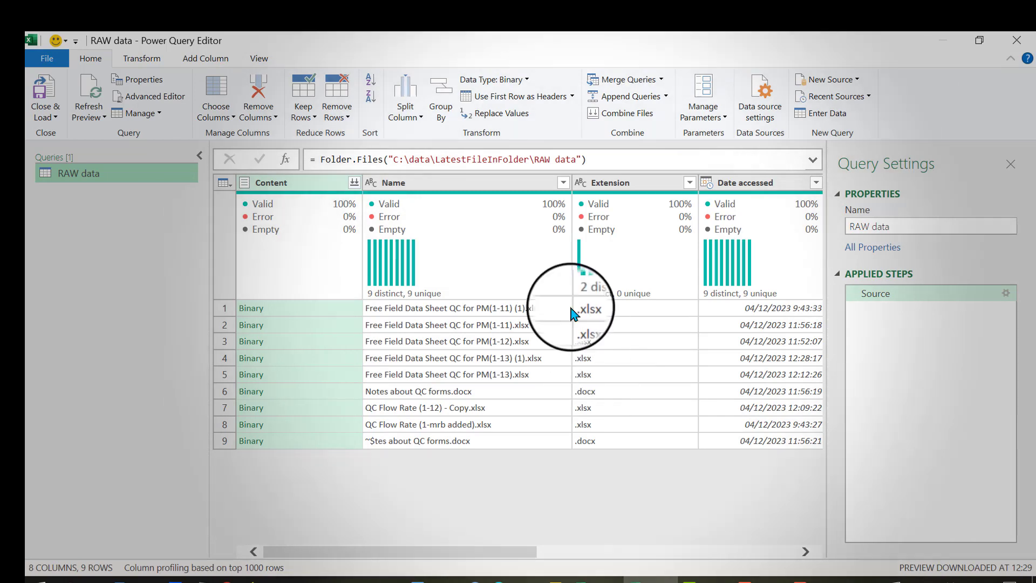
Filter the Name column to keep only rows whose file name ends with "xlsx"
mouse_move(540, 270)
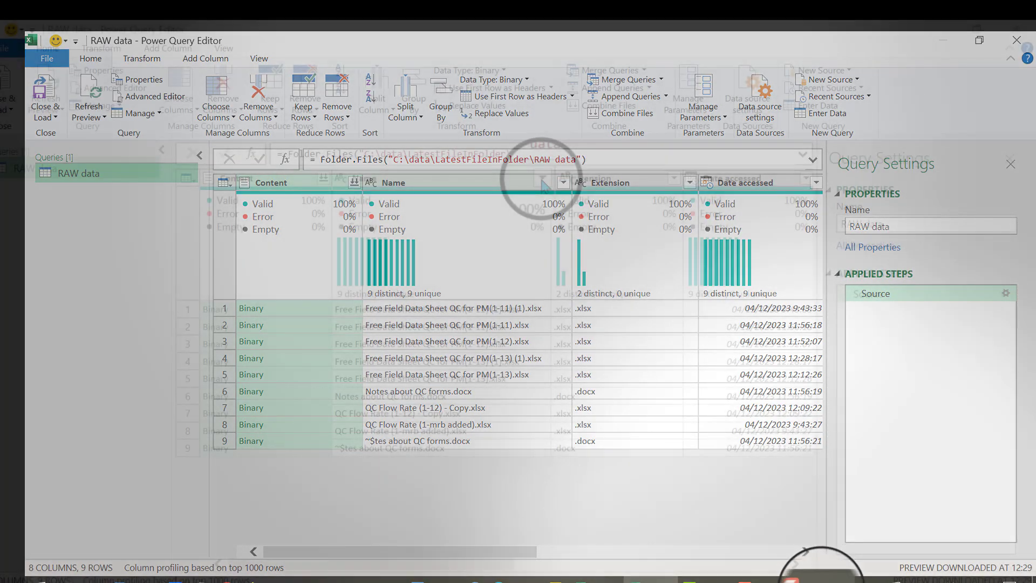
click(566, 182)
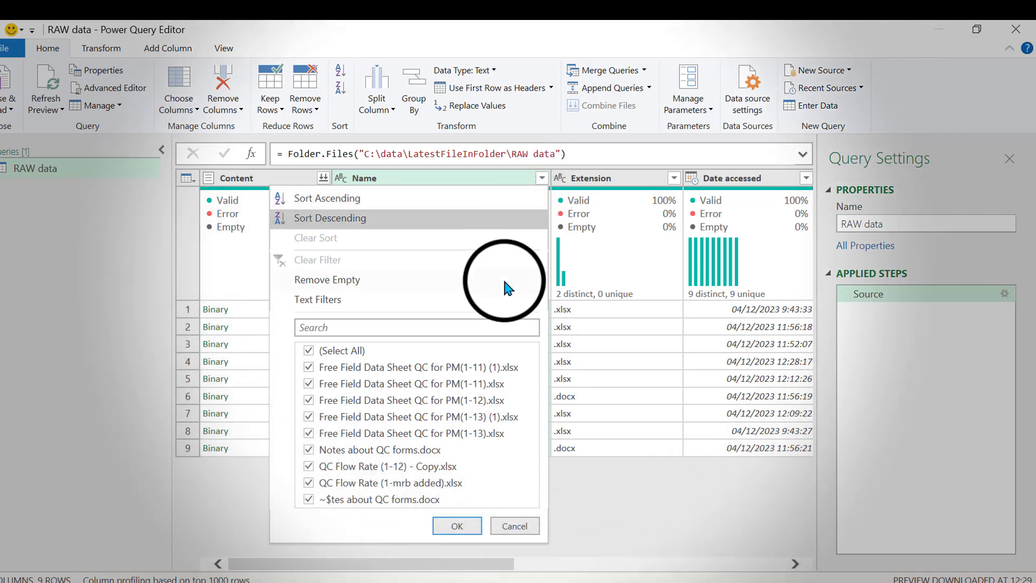
mouse_move(506, 311)
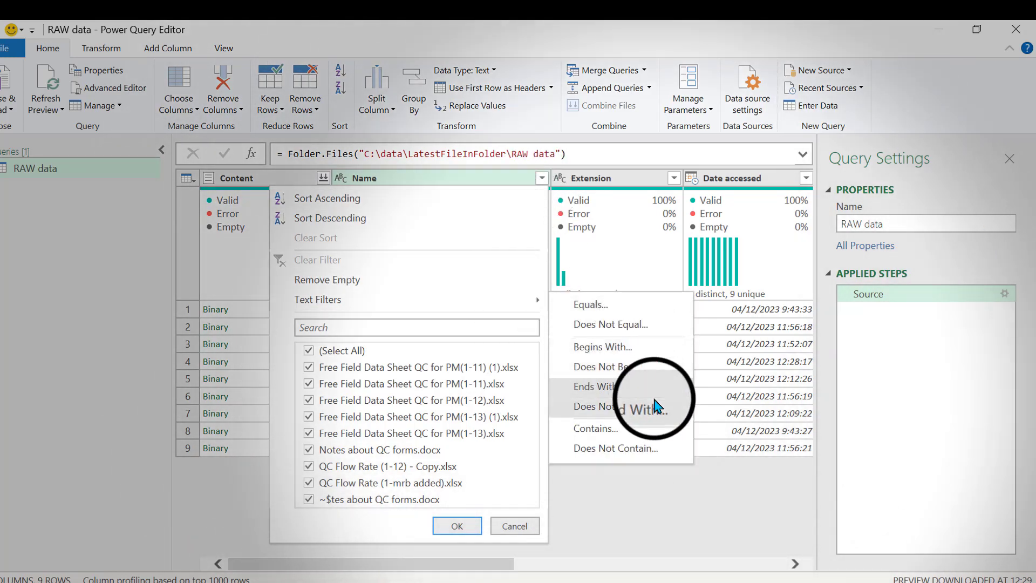
click(657, 398)
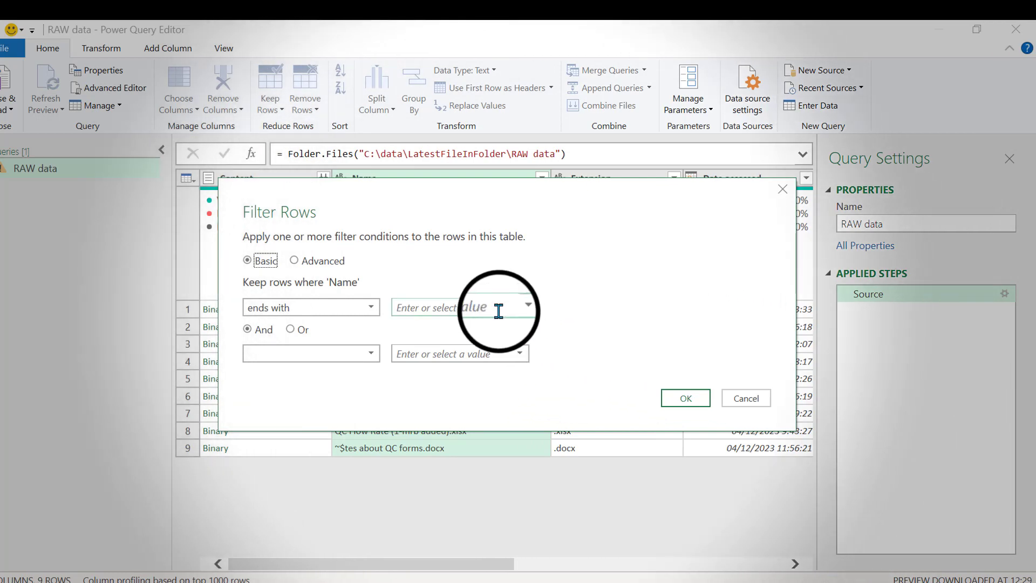
click(498, 311)
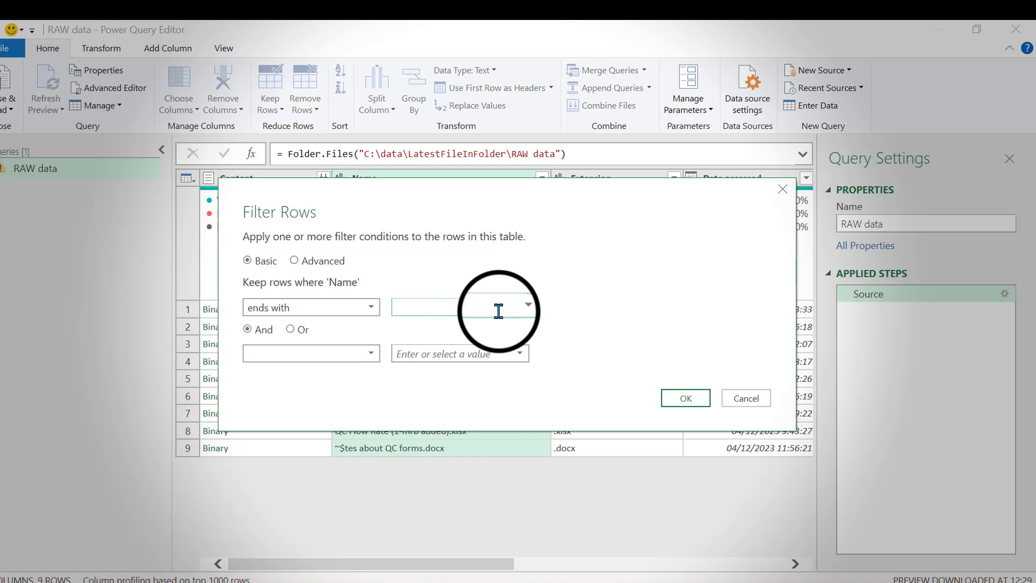
text(xlsx)
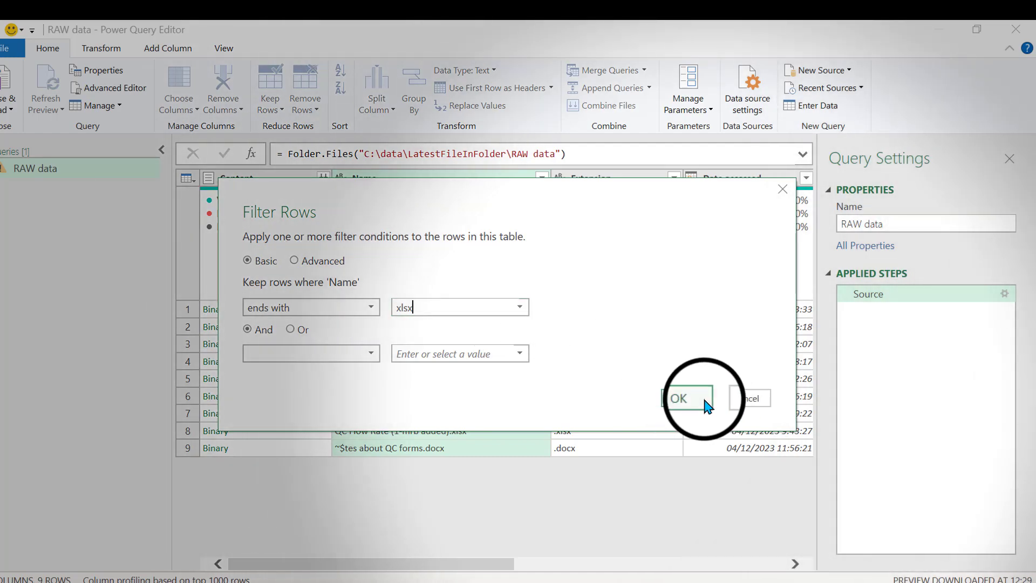
click(699, 400)
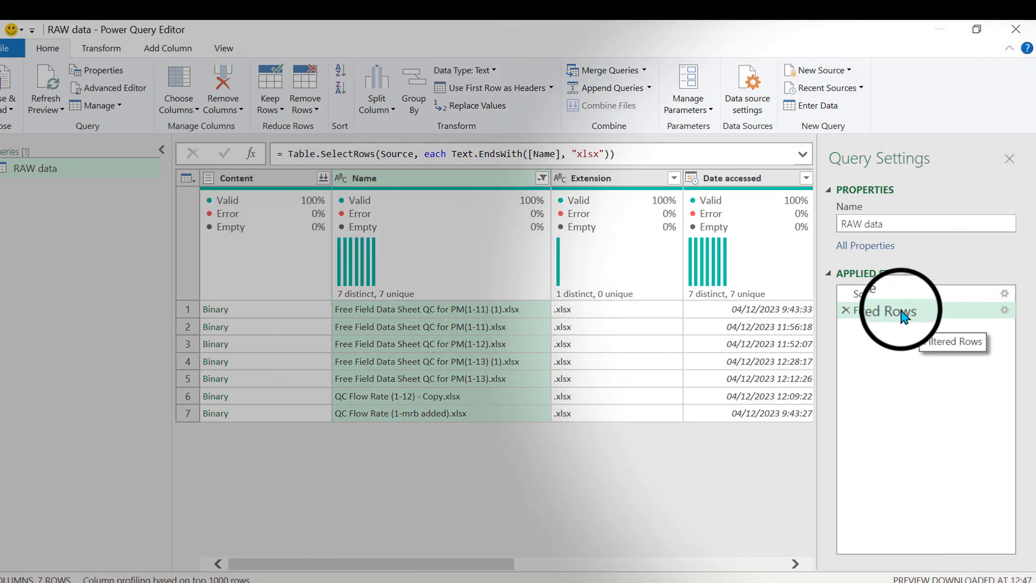
Rename the applied filter step as FilteredOnlyExcel
right_click(902, 311)
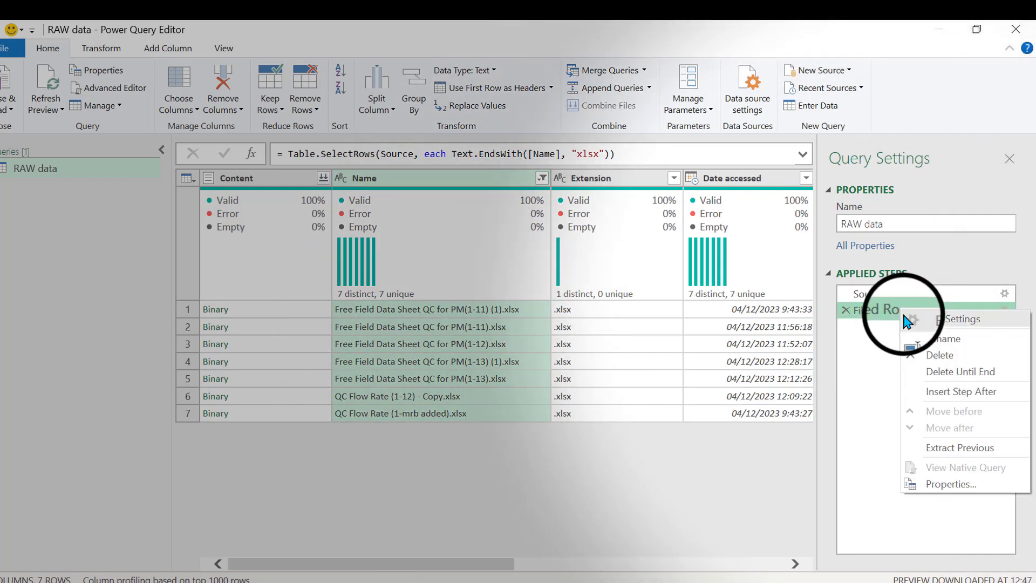
click(917, 334)
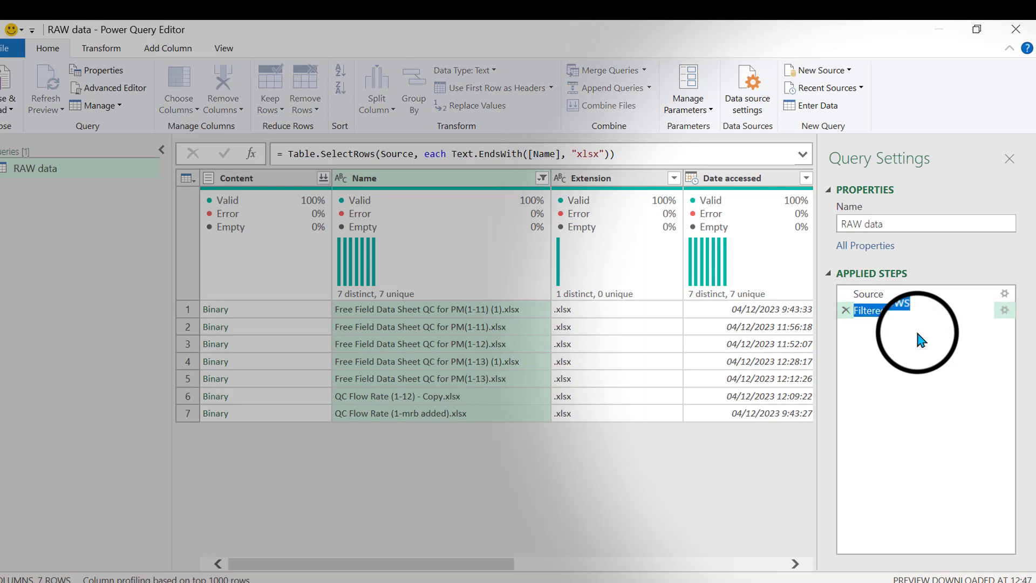
text(Filtere)
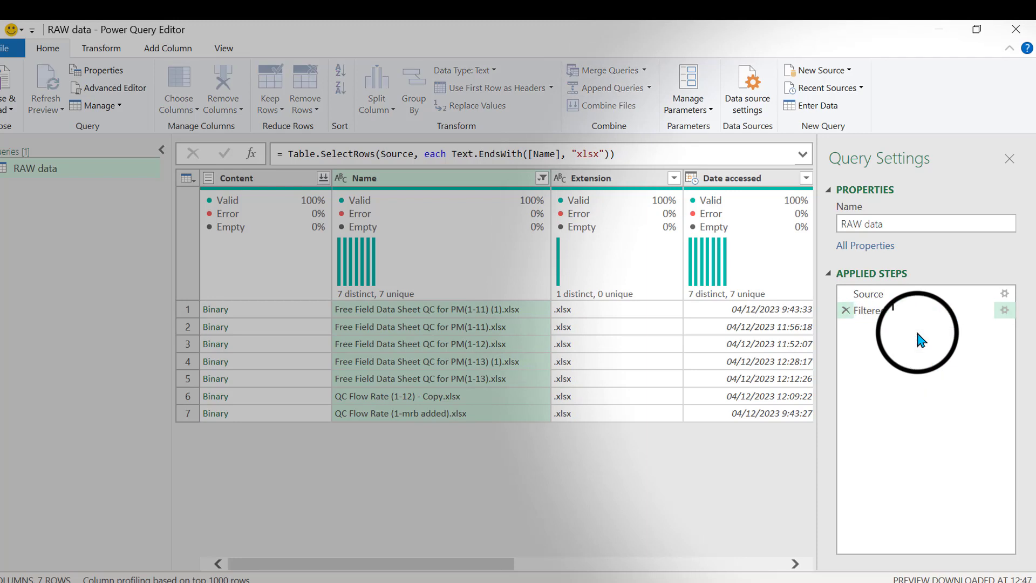
text(yExcel)
key(Return)
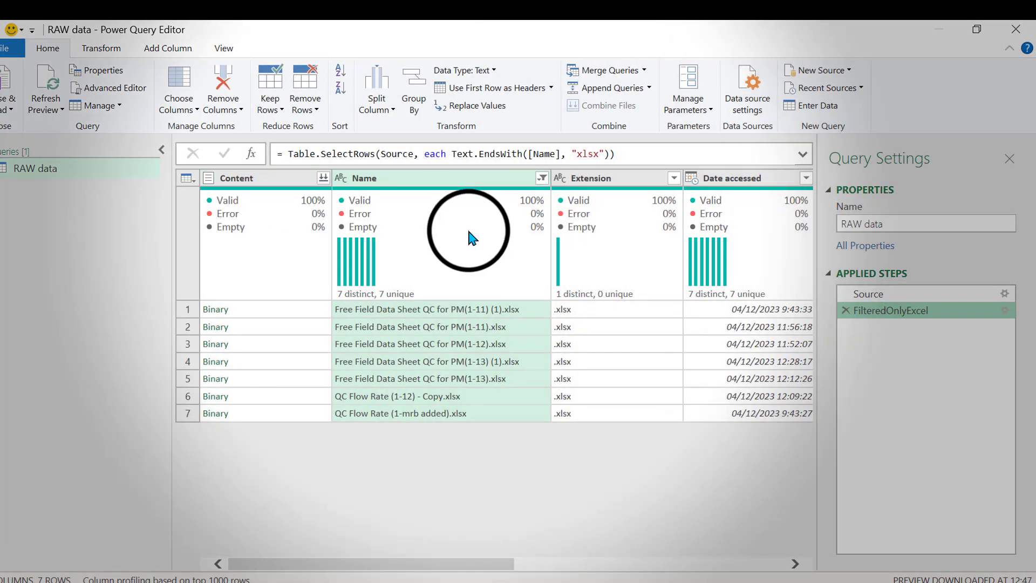
Filter the Name column to keep only rows whose file name does not begin with "~$"
mouse_move(480, 197)
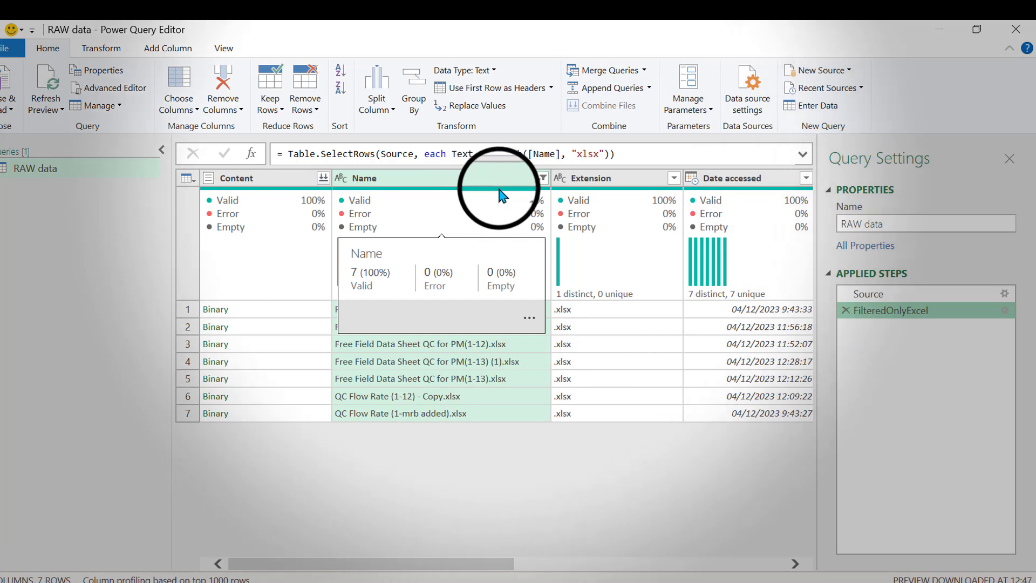
click(542, 179)
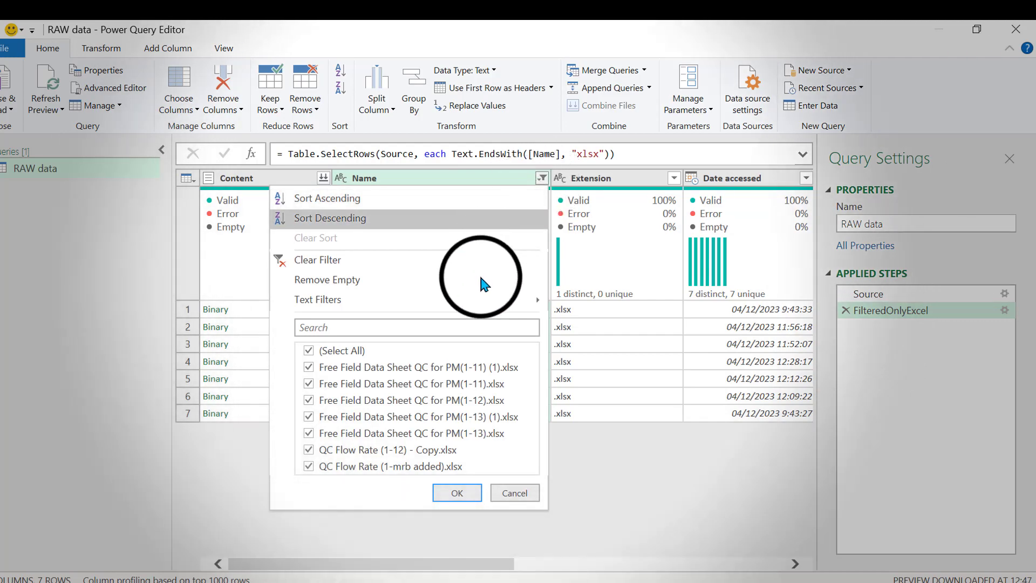
mouse_move(485, 305)
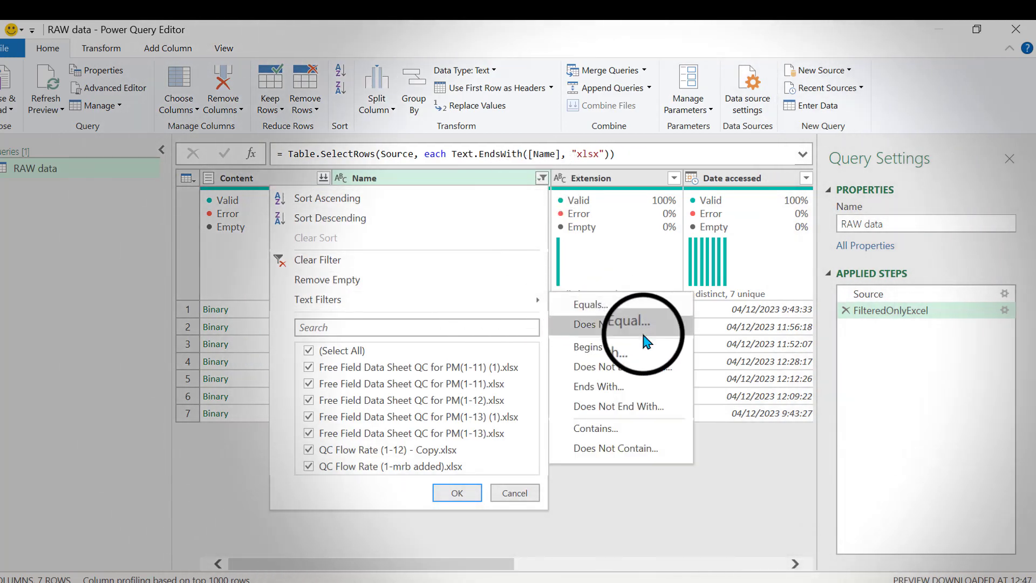
click(656, 368)
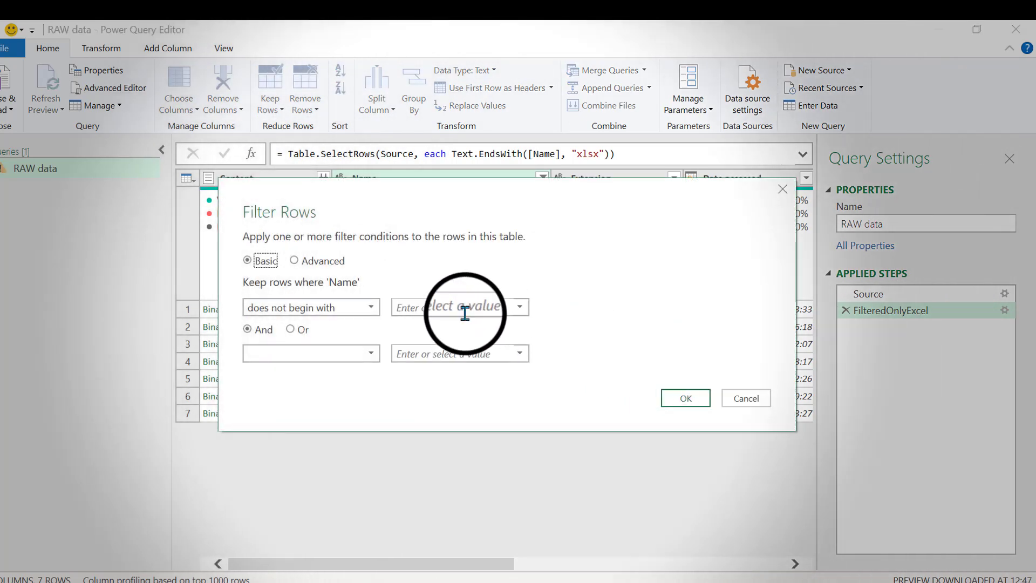
click(468, 306)
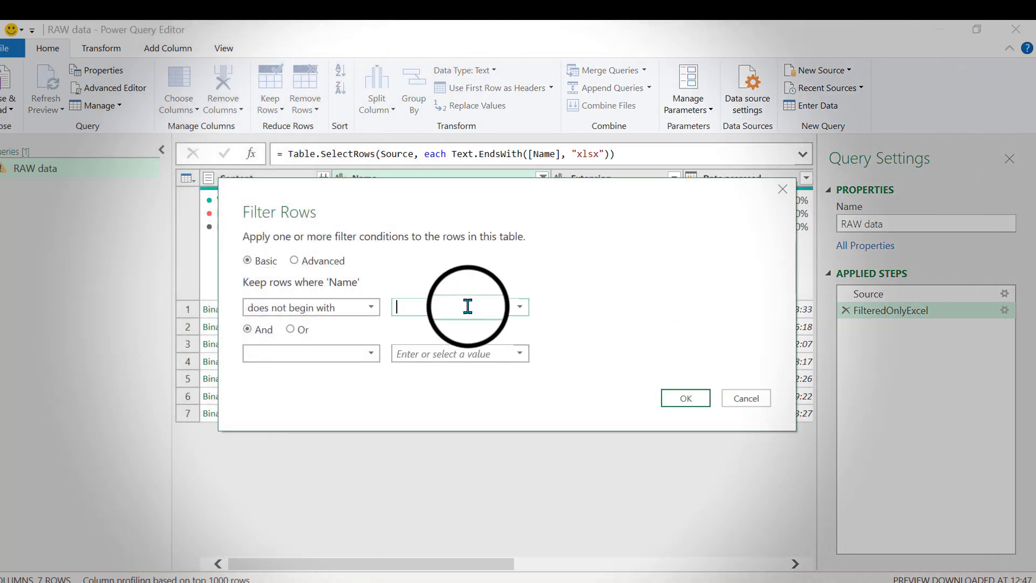
text(~)
text($)
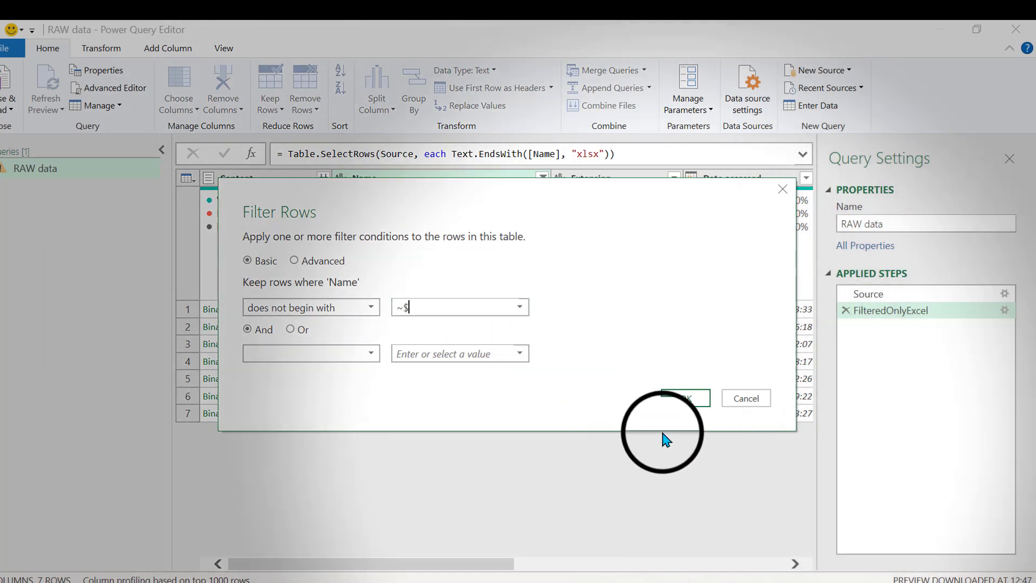
click(674, 398)
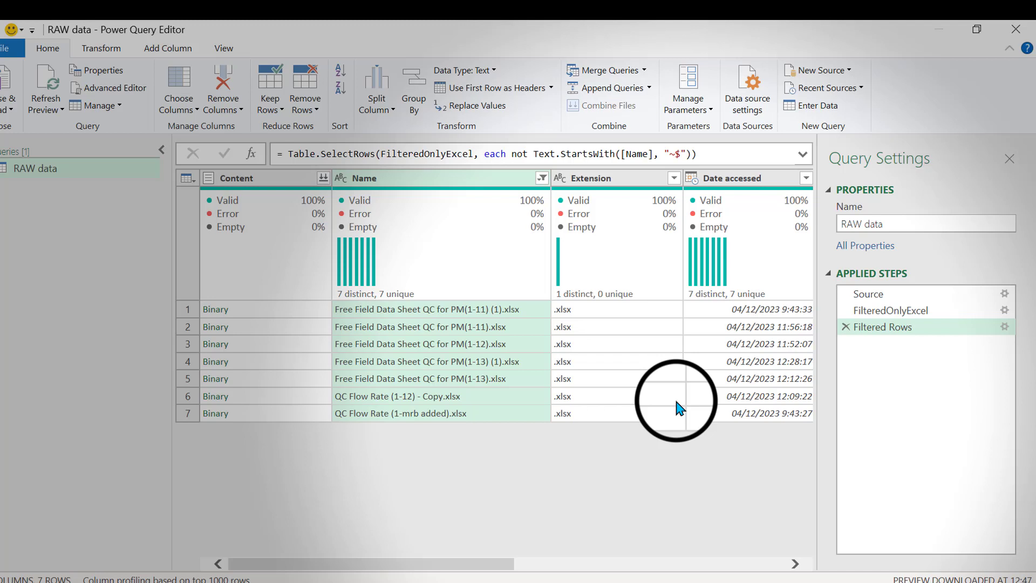
Sort the file list by the Date created column in descending order
scroll(677, 401, right, 5)
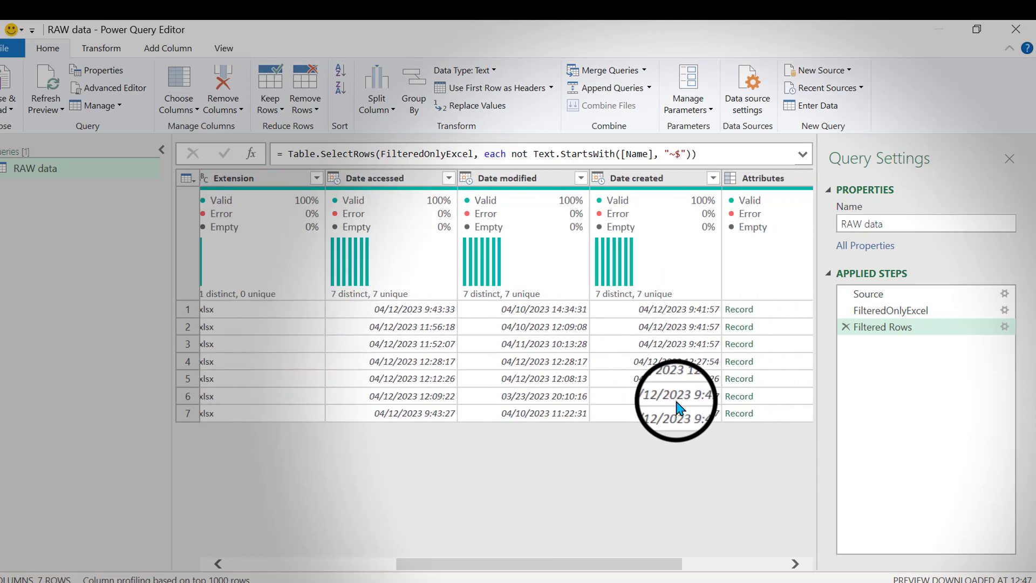
scroll(678, 405, right, 2)
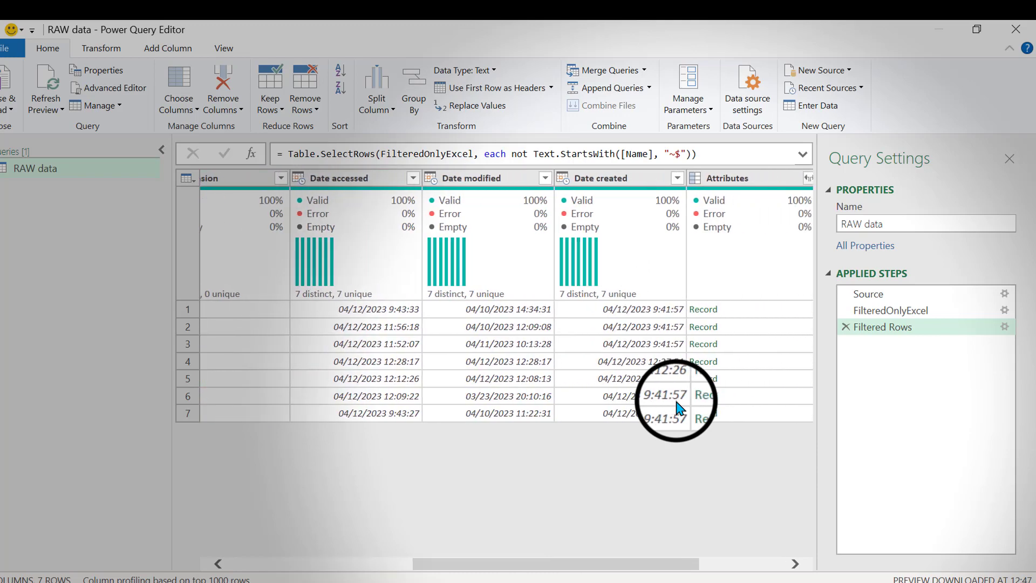
scroll(677, 405, right, 4)
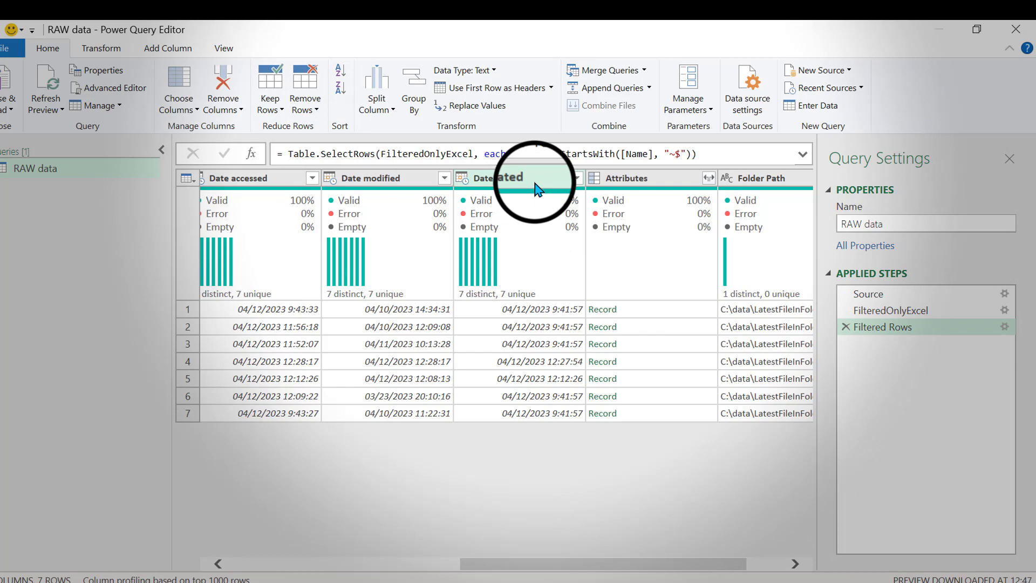
click(576, 178)
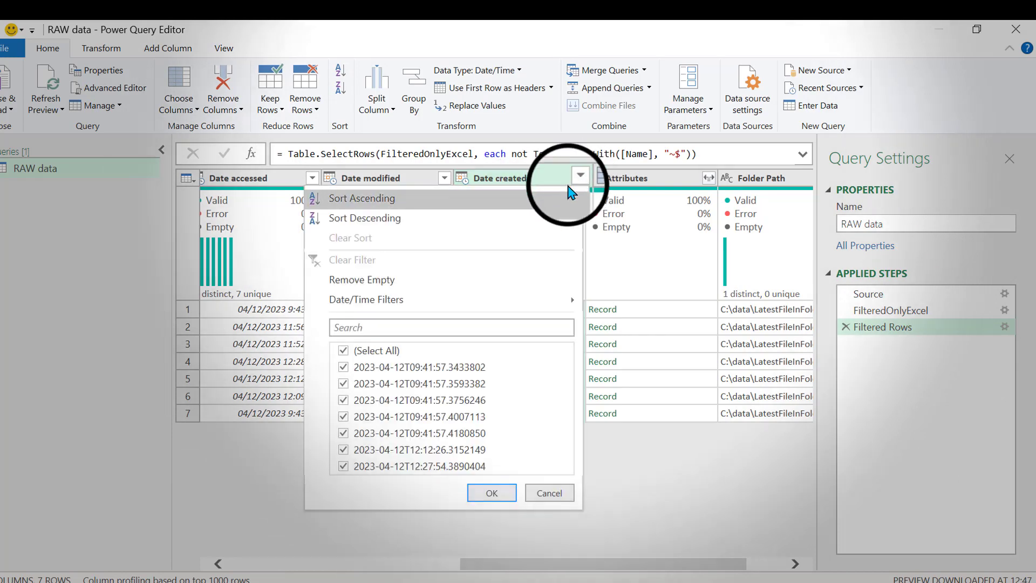
click(537, 221)
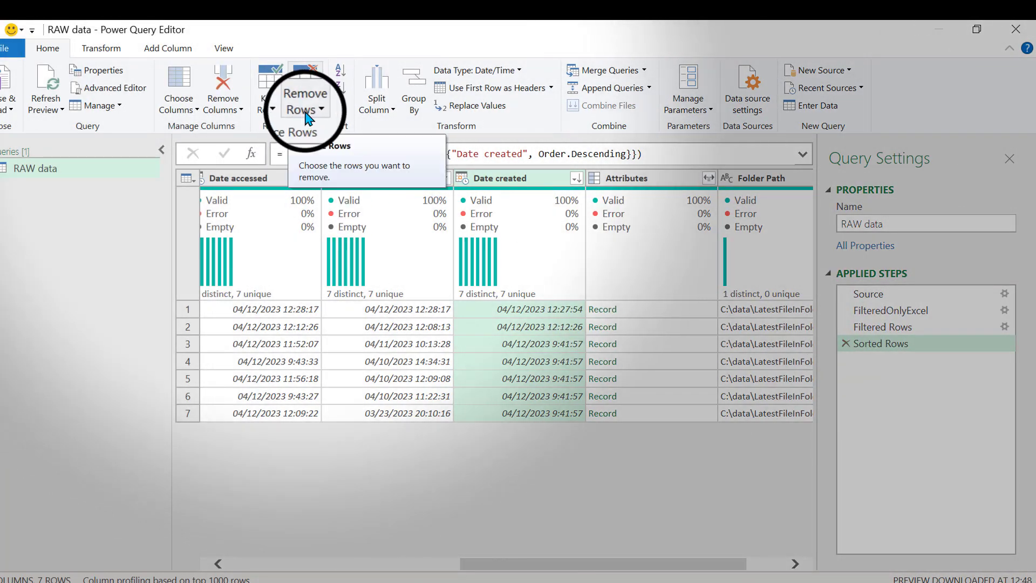
Keep only the top 1 row of the sorted file list
click(274, 104)
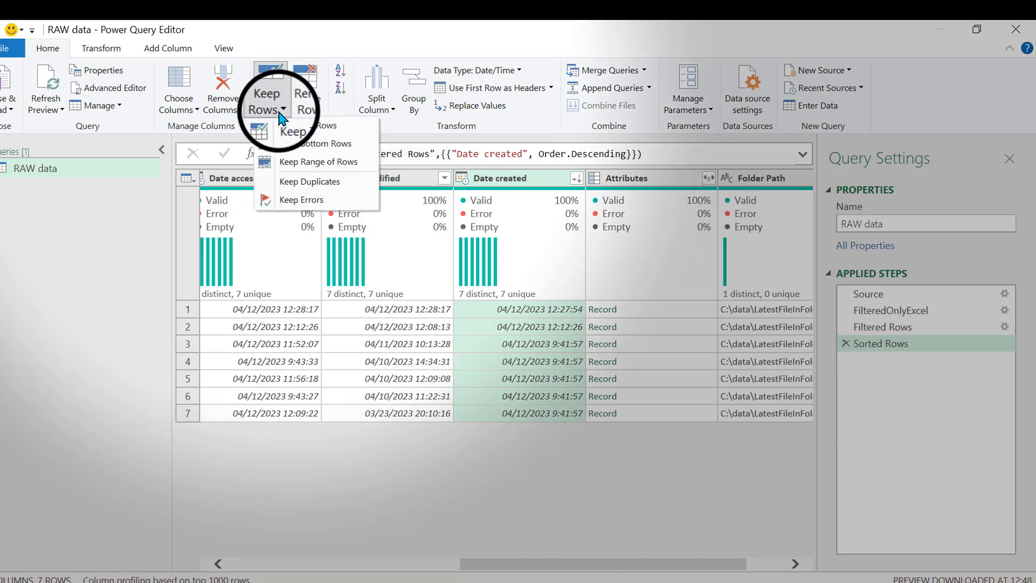
click(296, 128)
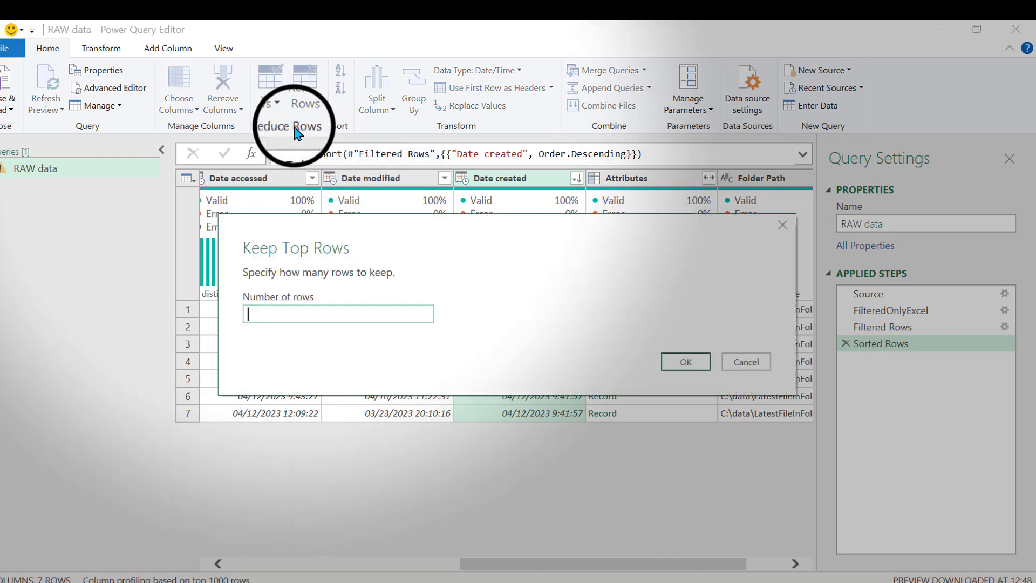
text(1)
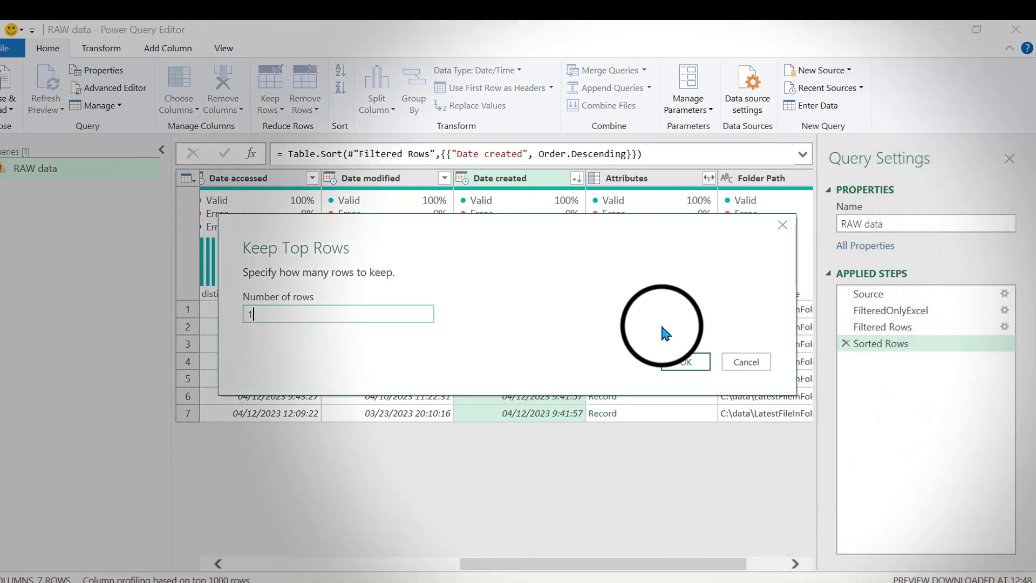
click(684, 363)
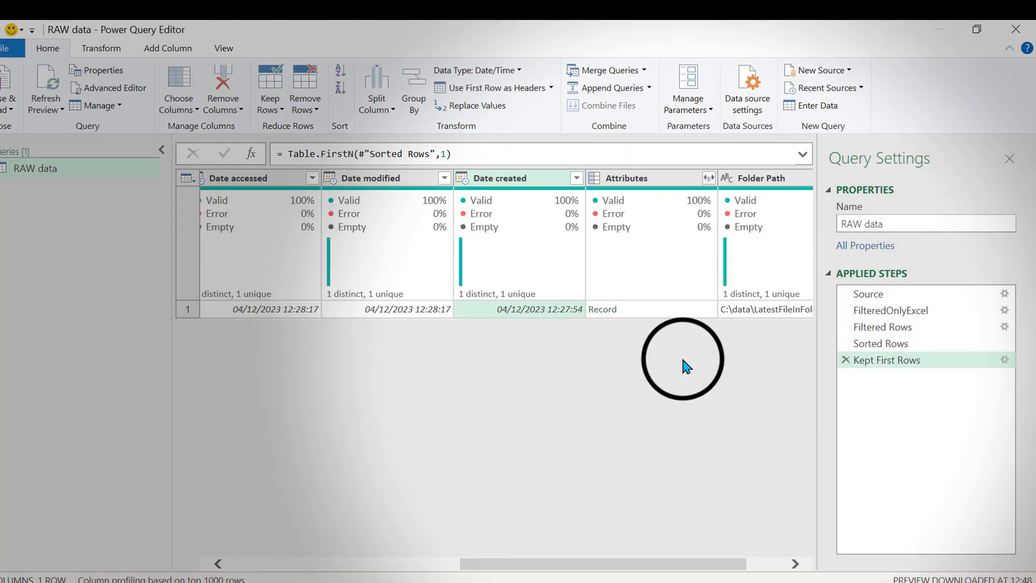
Combine the files of the Content column, using Table1 of the first file as the object to extract
scroll(564, 245, left, 5)
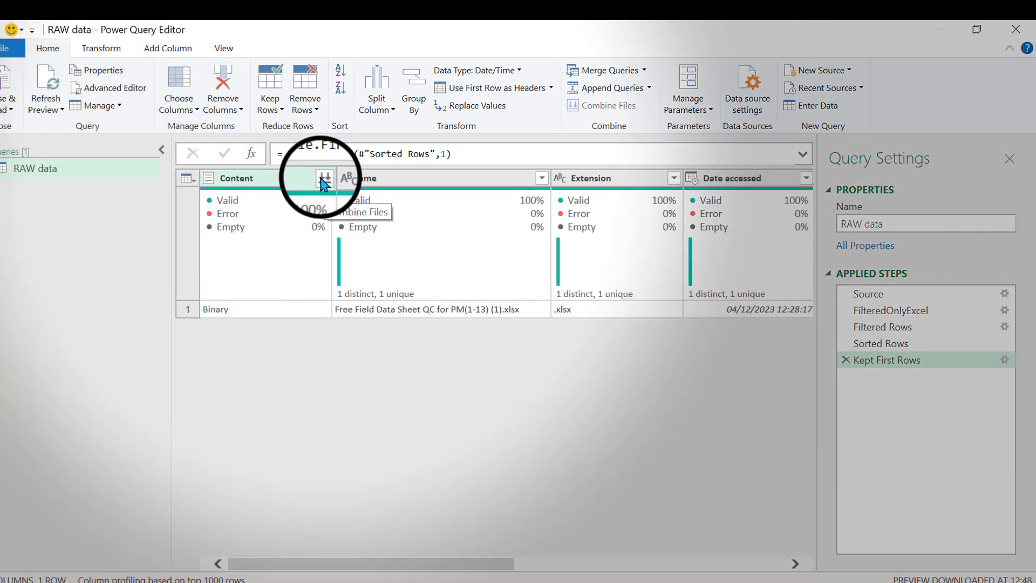
click(324, 184)
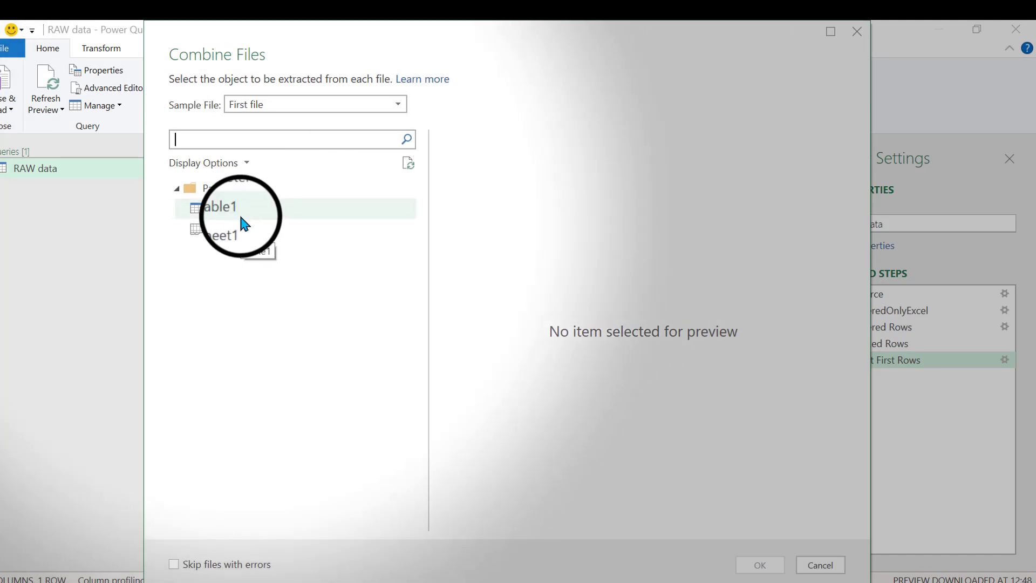
click(241, 218)
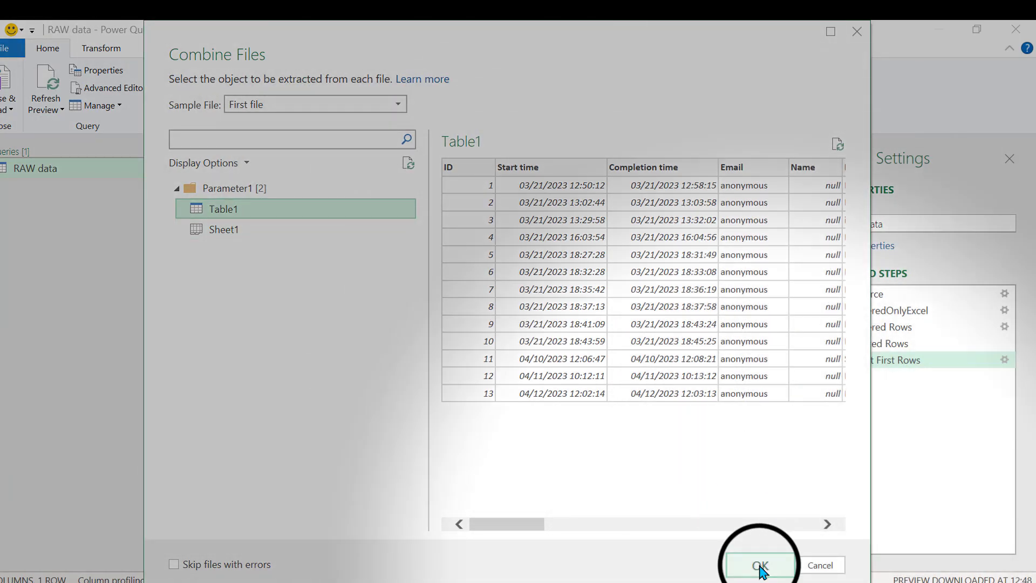
click(760, 566)
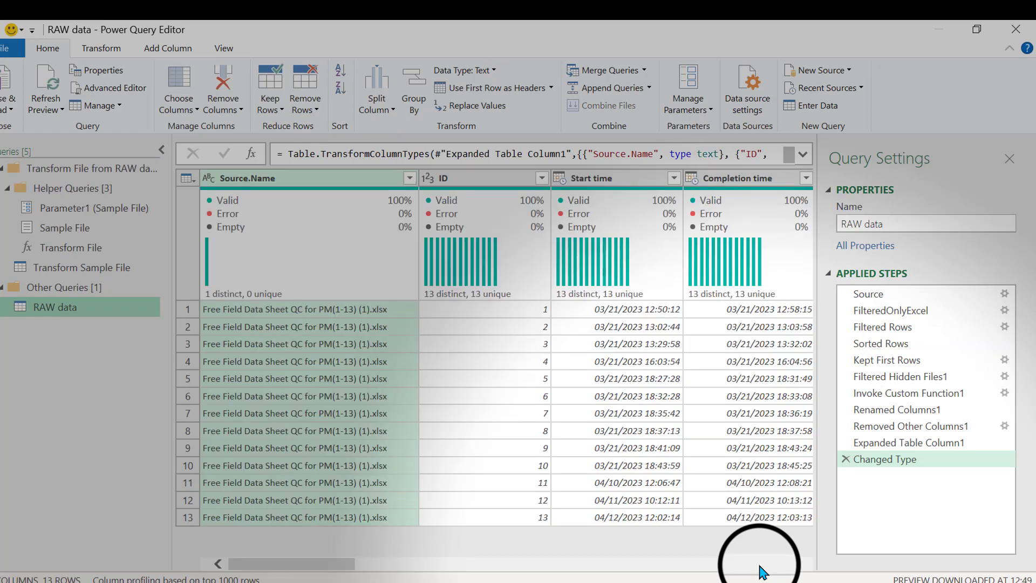
Examine the columns of the combined table, from the completion time across to the flow rate fields
scroll(604, 395, right, 5)
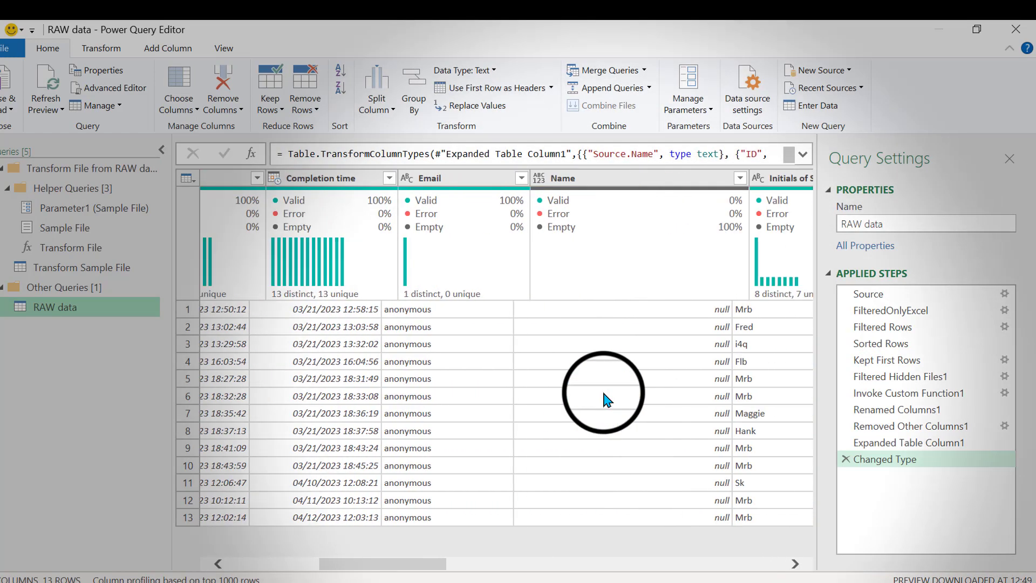
scroll(604, 394, right, 5)
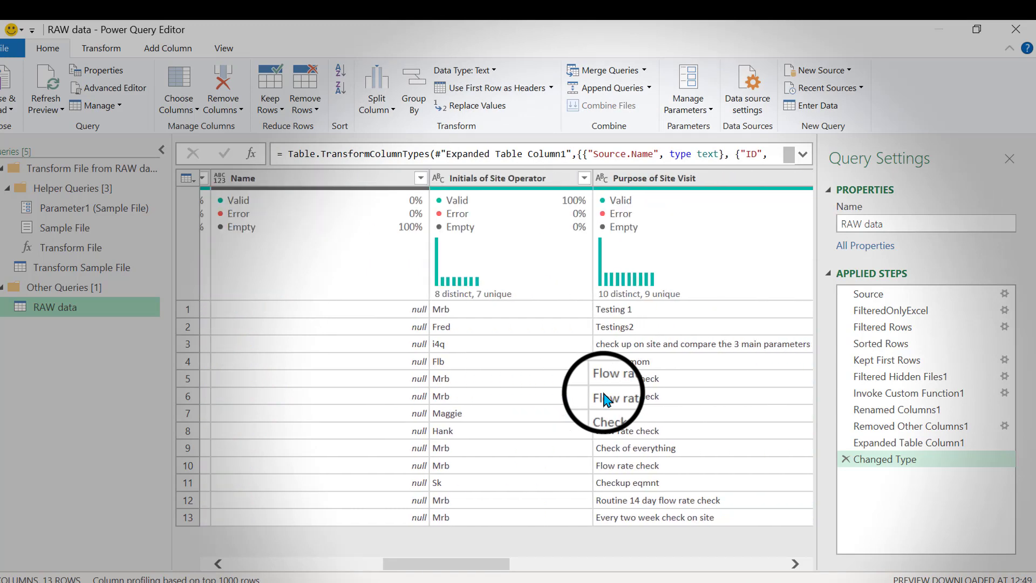
scroll(604, 399, right, 3)
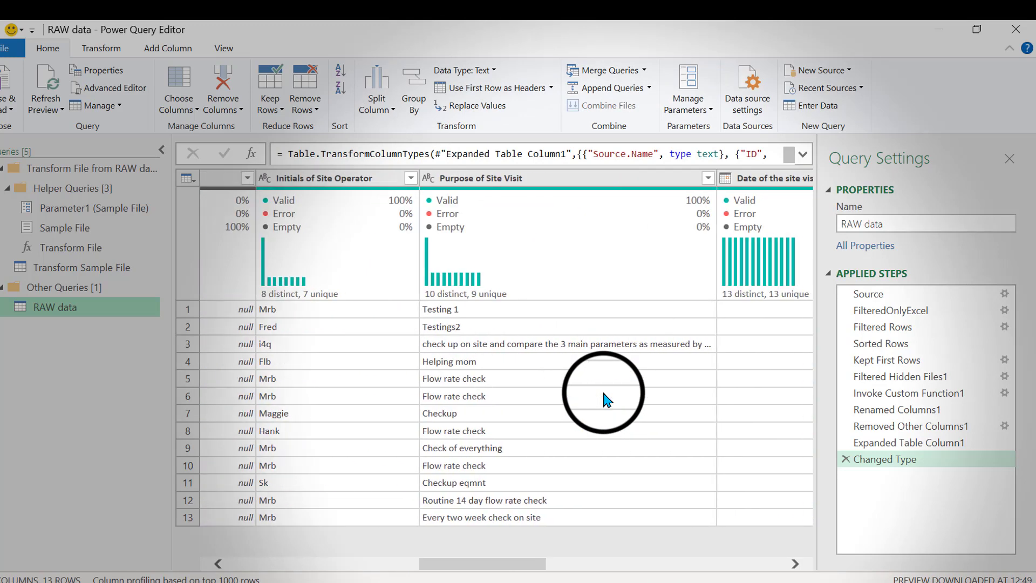
scroll(607, 400, right, 5)
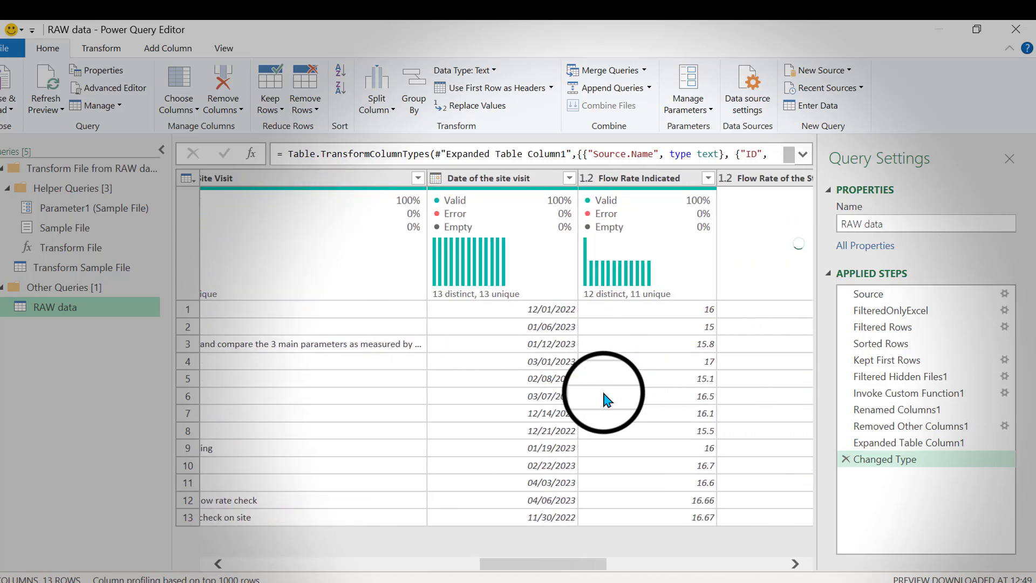
scroll(606, 399, right, 2)
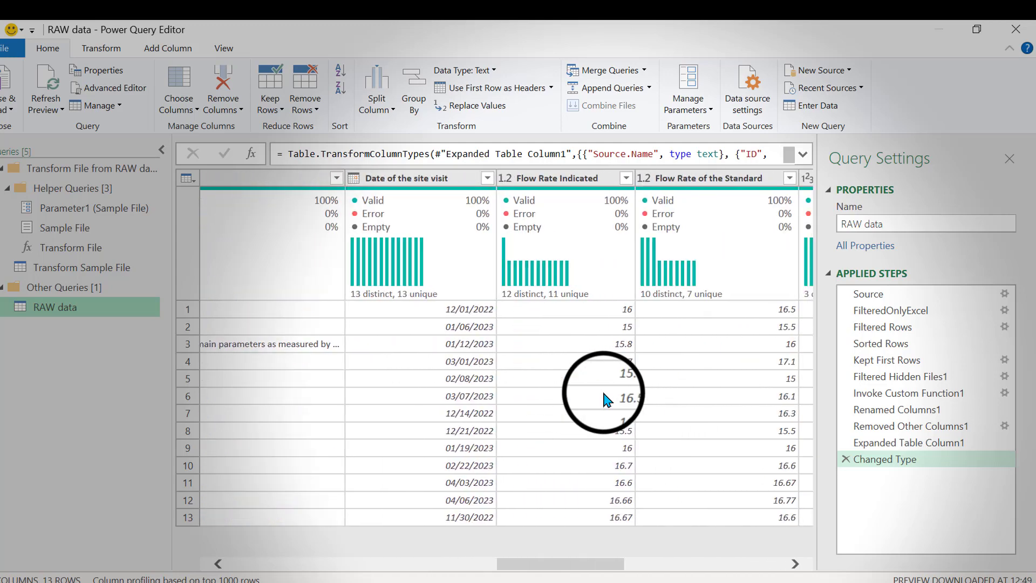
scroll(607, 399, left, 6)
scroll(605, 399, left, 4)
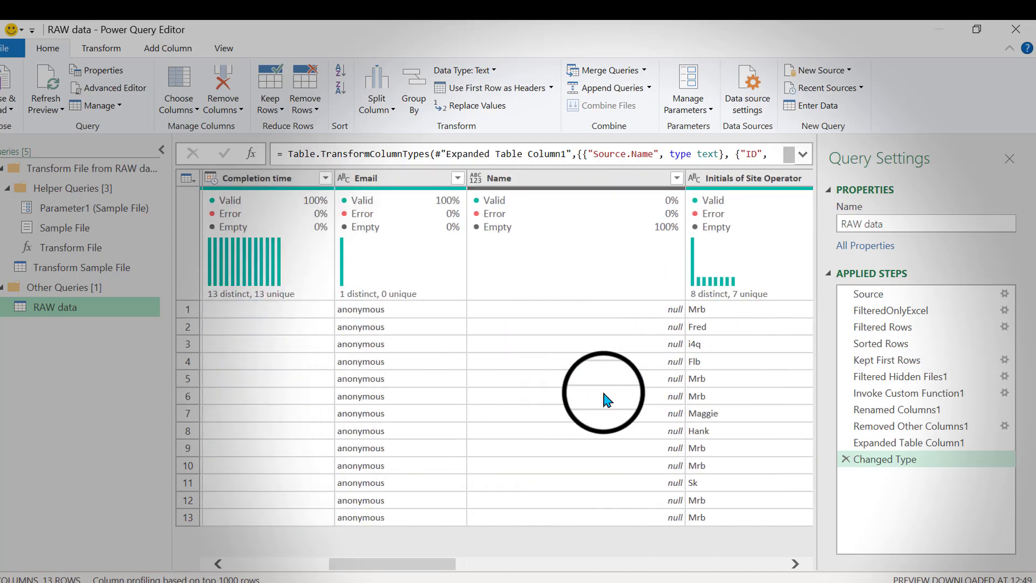
scroll(607, 399, left, 3)
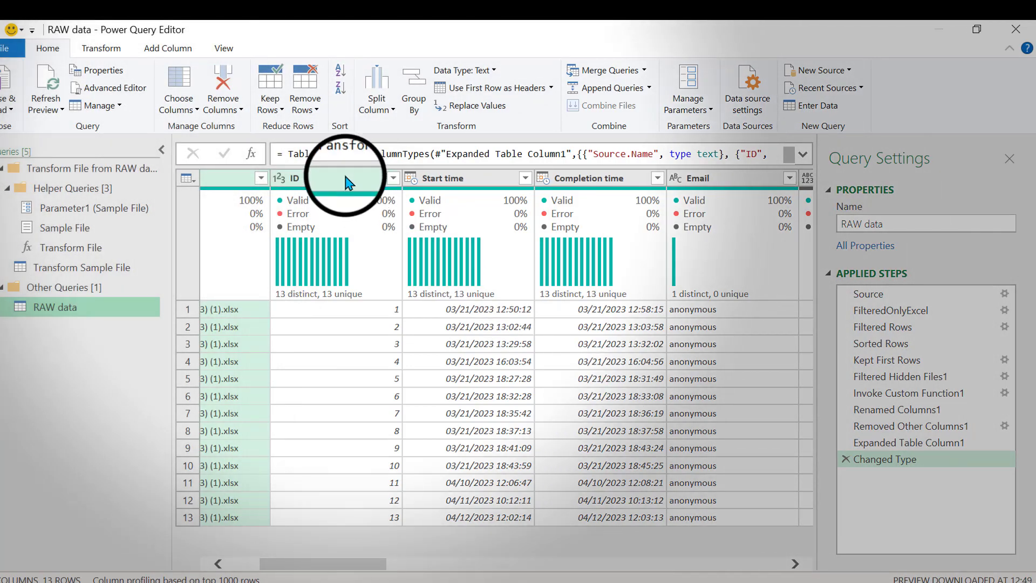
Remove rows with duplicate values in the ID column
click(346, 182)
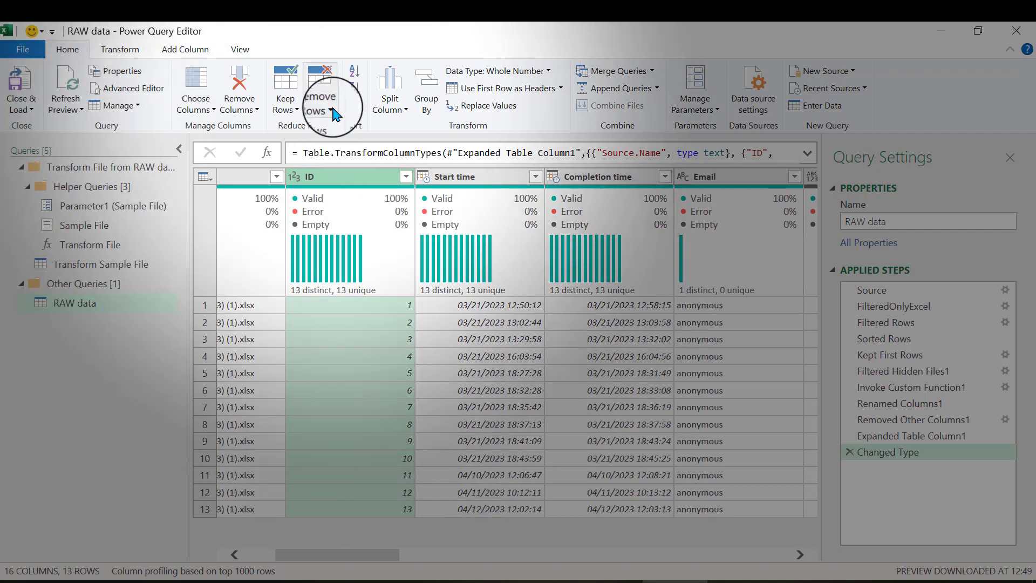
click(330, 110)
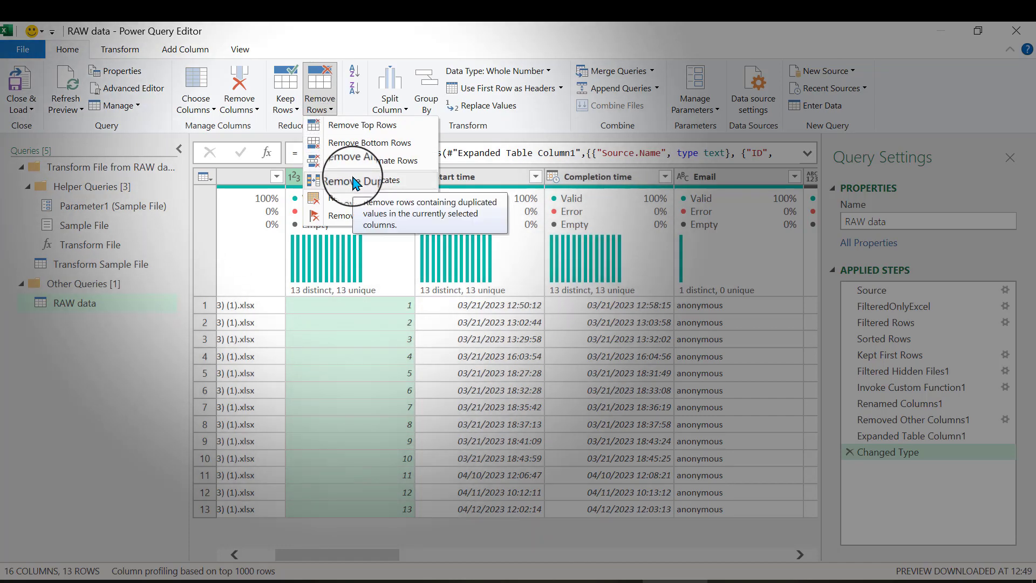
click(355, 181)
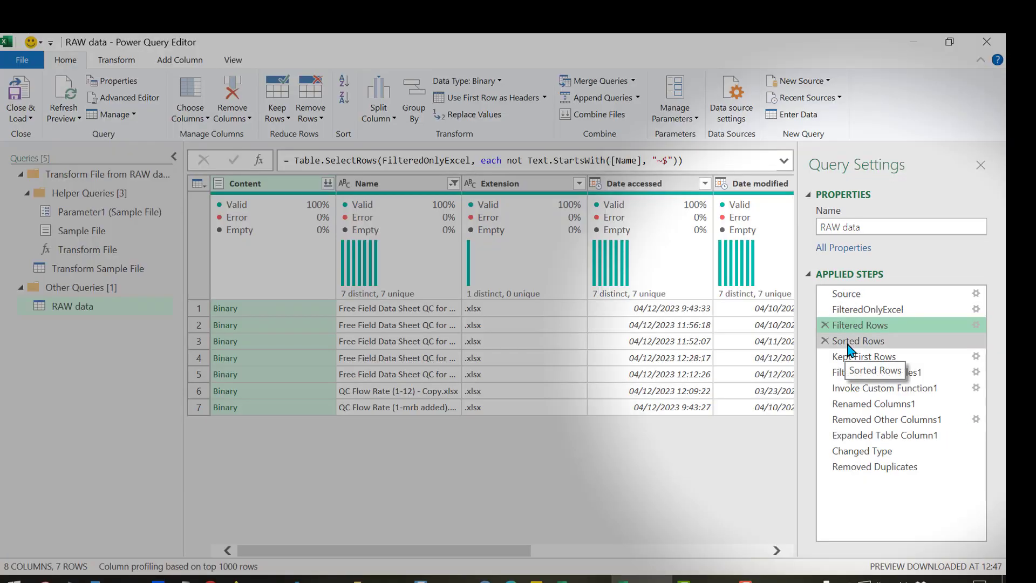
Review the query's result at each applied step from Sorted Rows through Expanded Table Column1
click(877, 340)
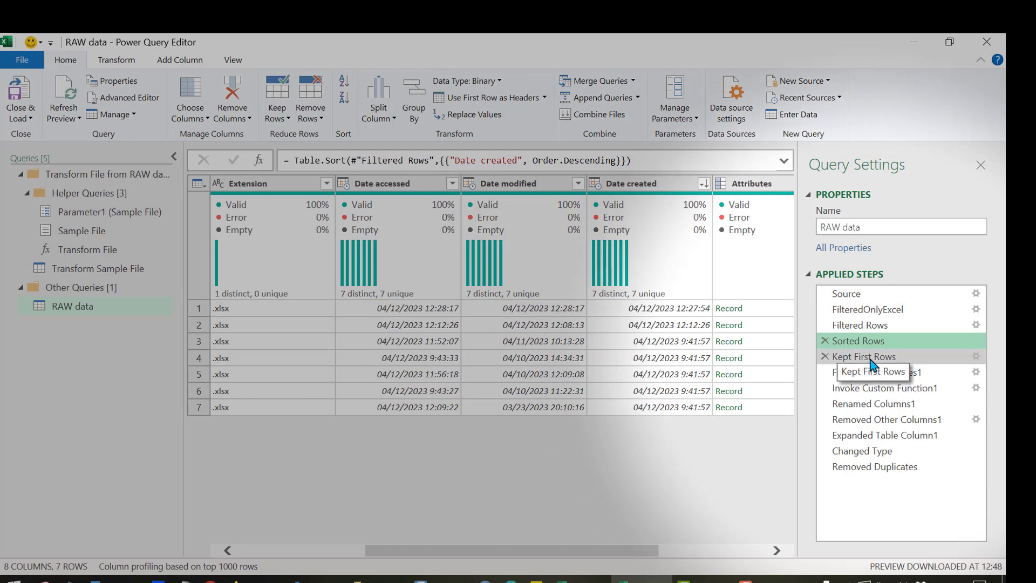
click(870, 358)
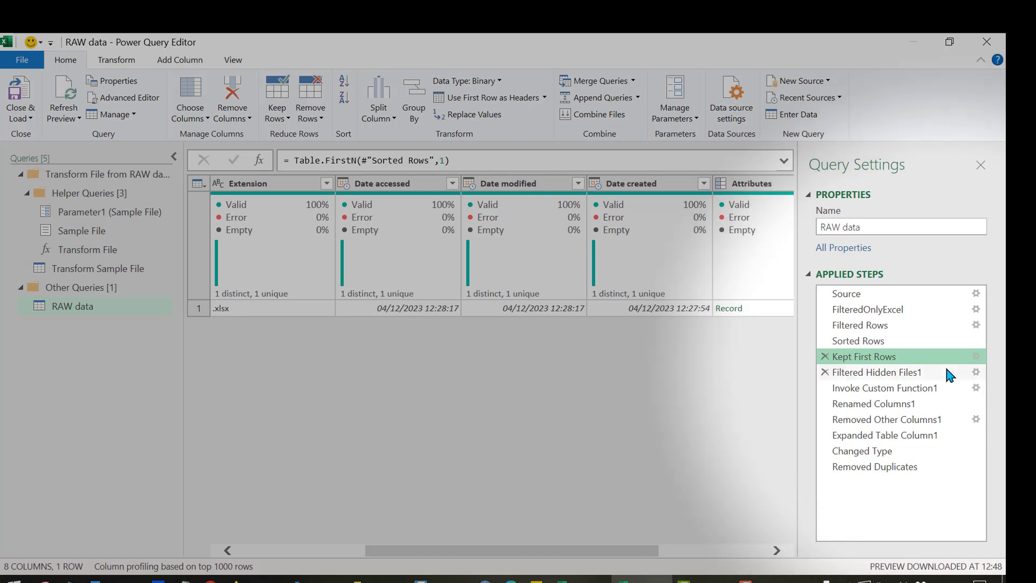
click(935, 394)
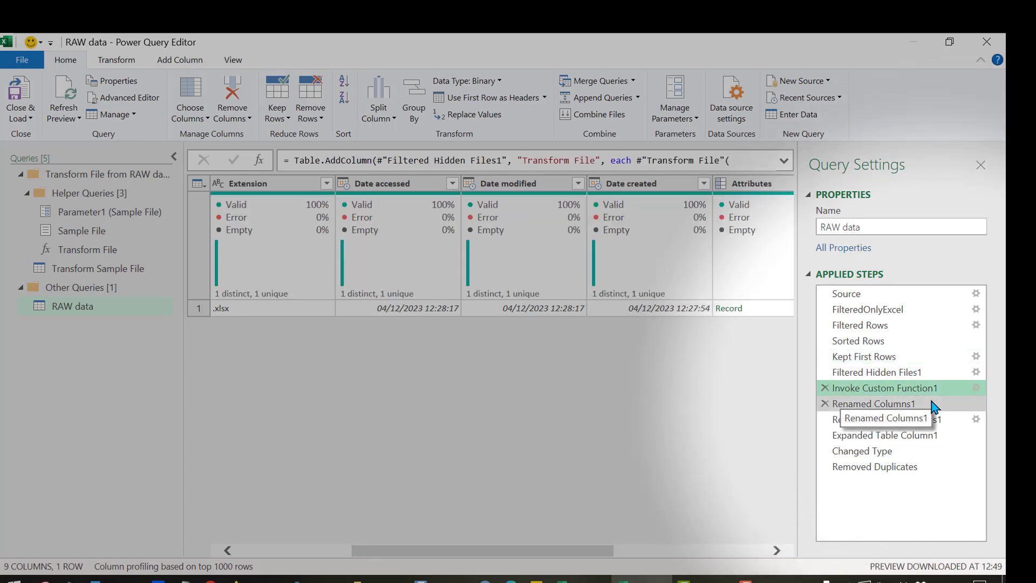
click(933, 405)
click(926, 420)
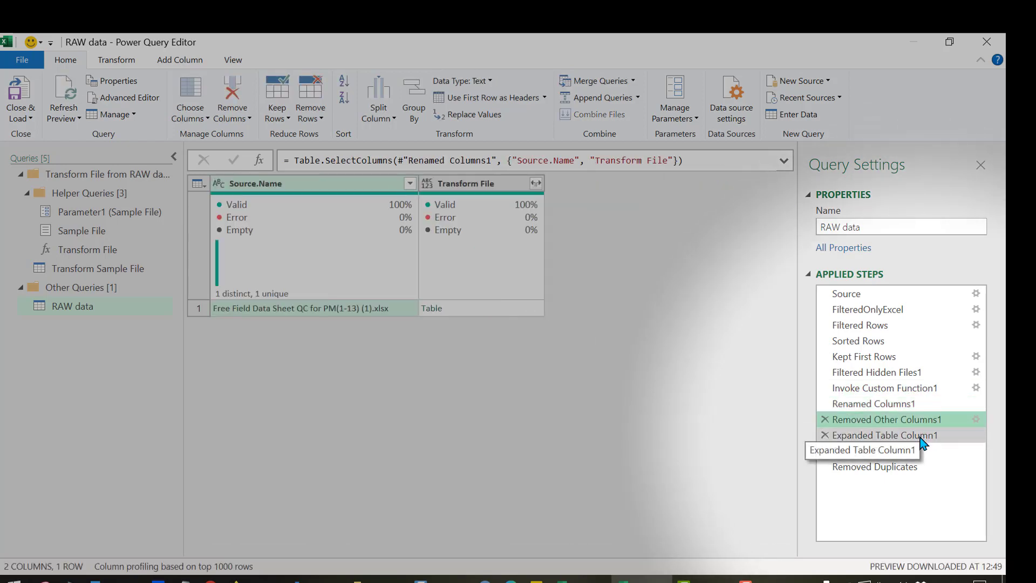
click(921, 436)
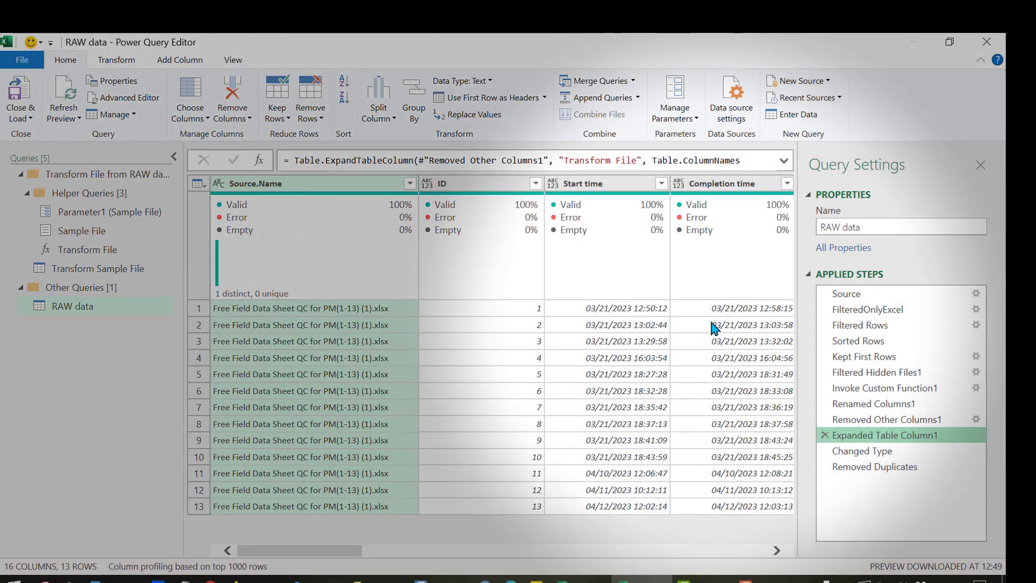
Select the Removed Duplicates step of the RAW data query, and close and load the queries
click(888, 467)
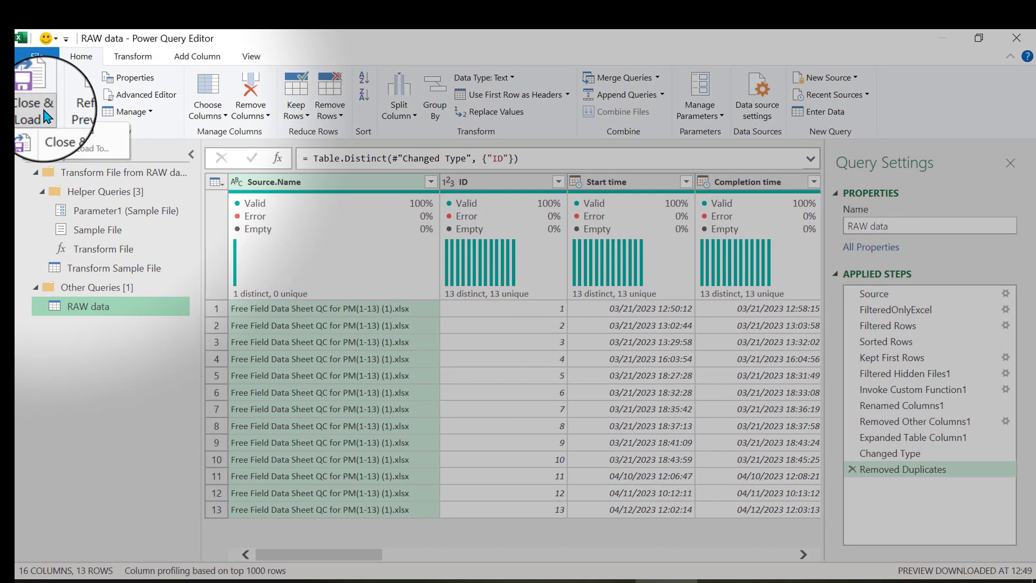
click(139, 155)
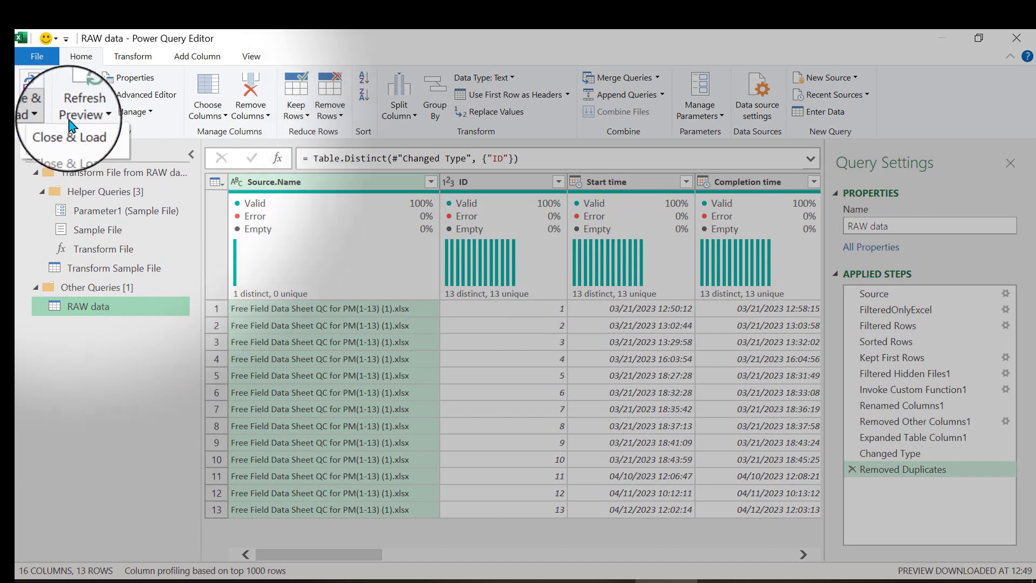
click(105, 138)
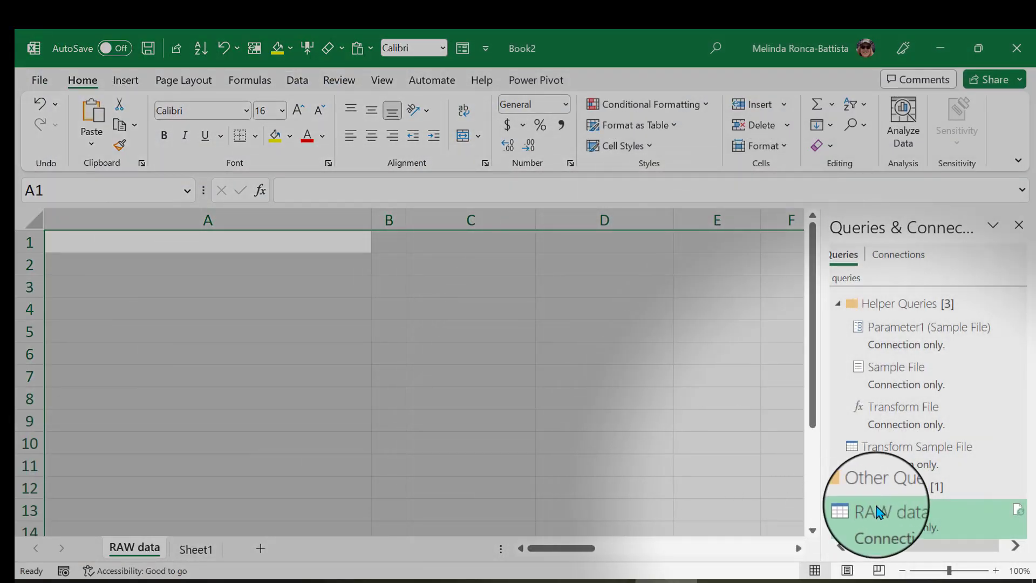
Load the RAW data query as a table into cell A1 of the existing RAW data worksheet
mouse_move(880, 512)
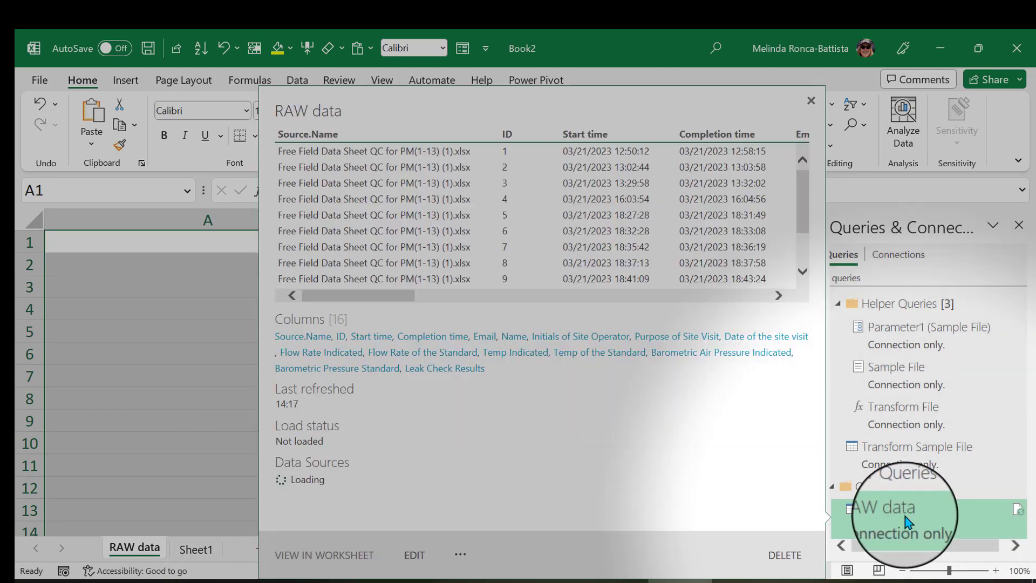
right_click(908, 521)
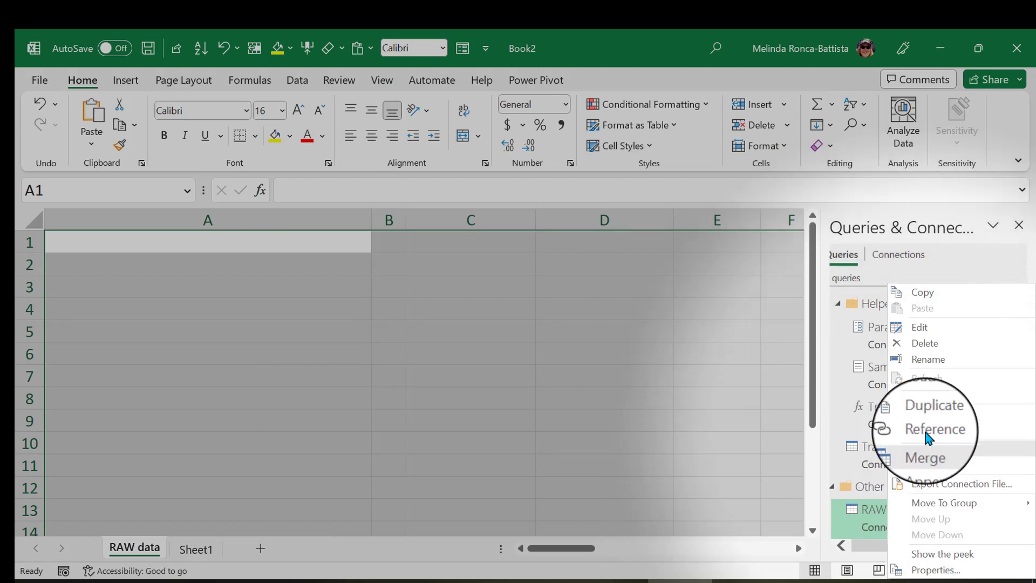
click(927, 399)
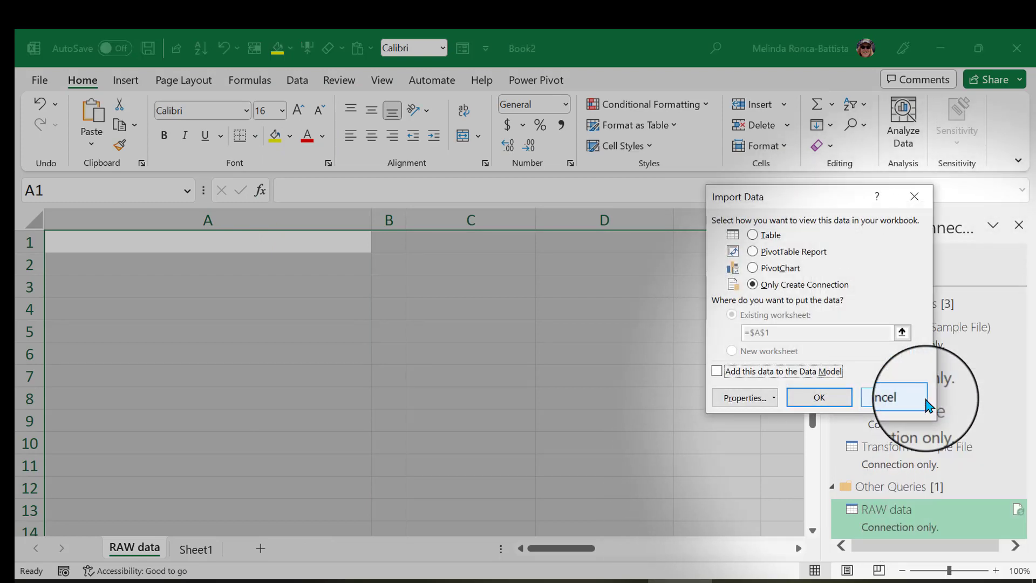
click(770, 237)
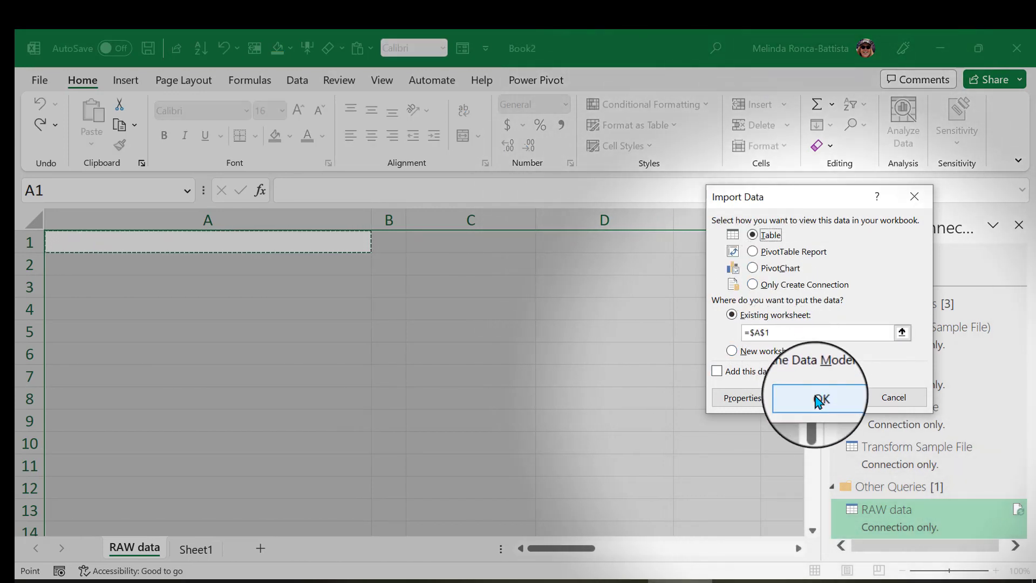
click(819, 400)
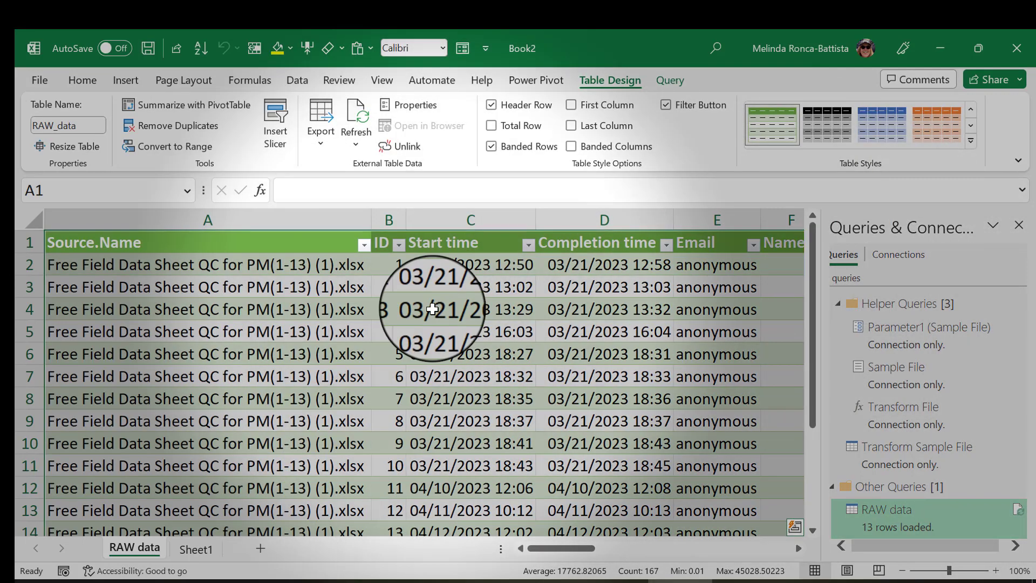
Look through the loaded table from the Start time column across to the flow rate and temperature columns
click(433, 309)
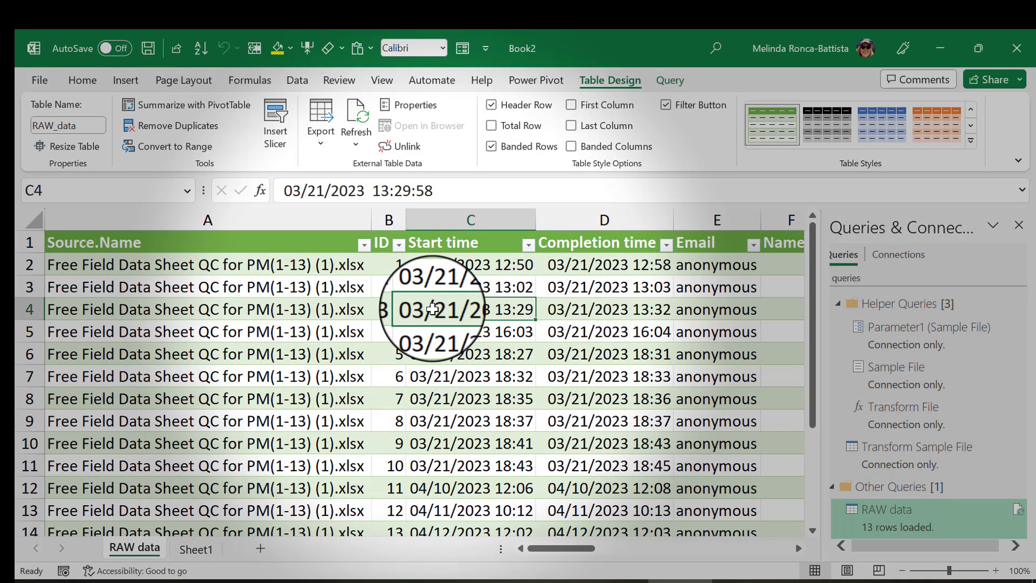
scroll(432, 310, right, 10)
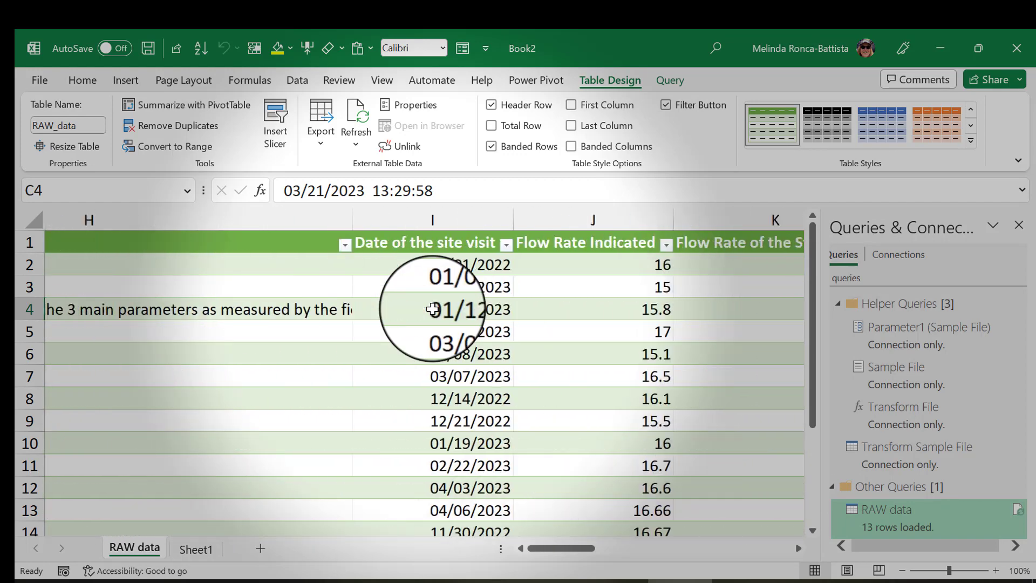
scroll(433, 309, right, 2)
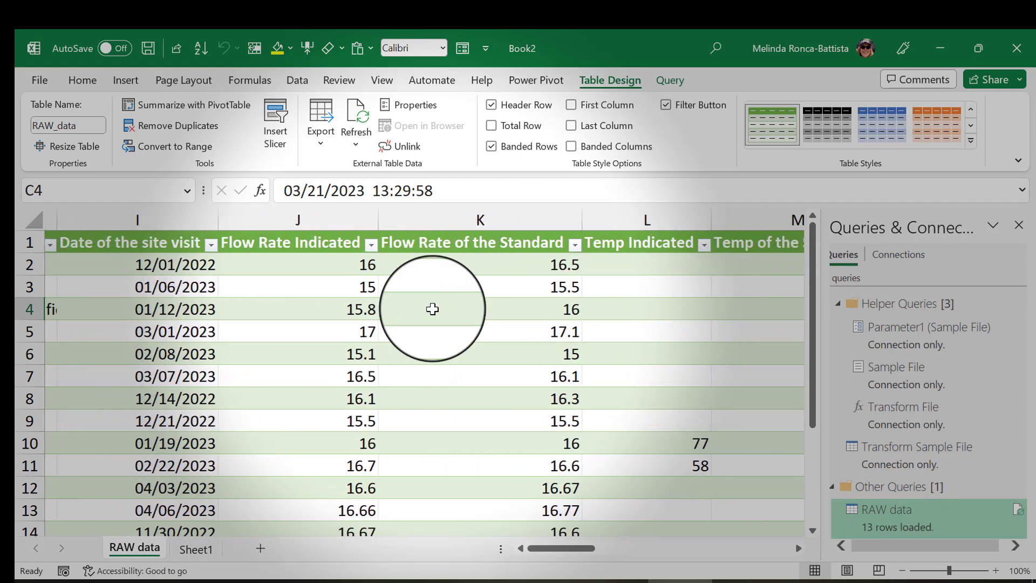
scroll(432, 309, right, 3)
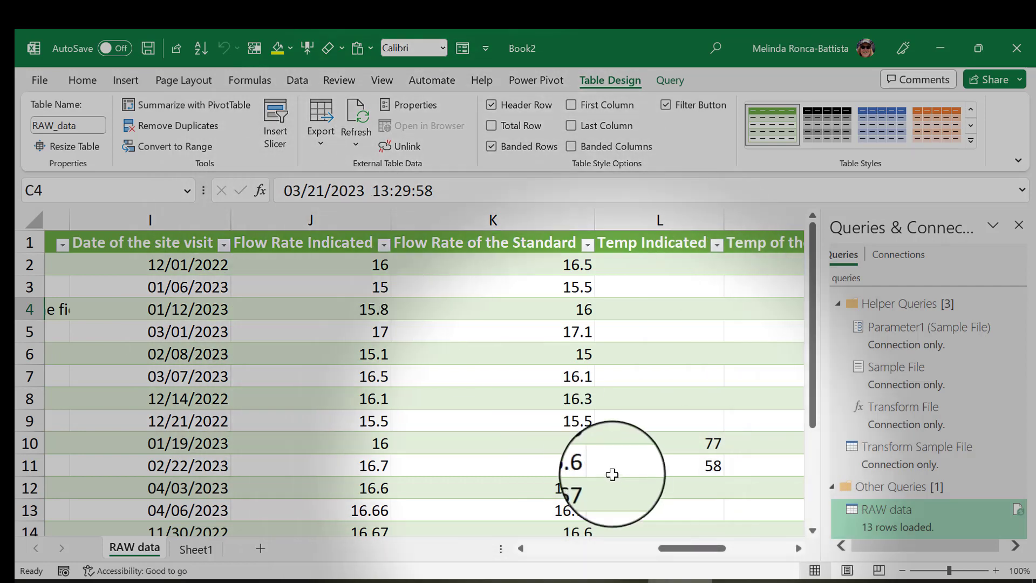
Compare the loaded table with the QC_%Differences sheet and its flow rate chart in the QC Flow Rate Summary workbook
click(610, 580)
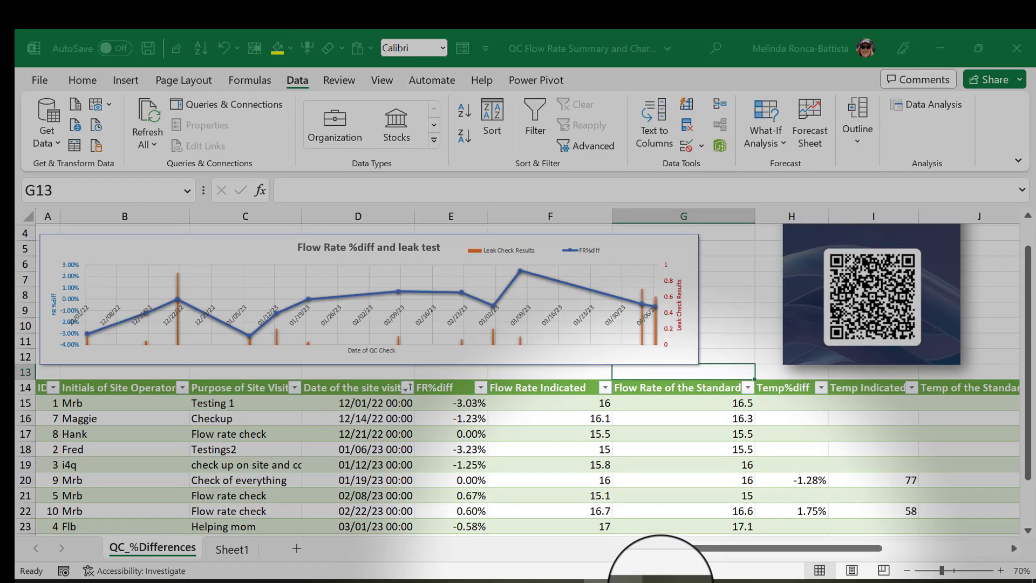
click(659, 581)
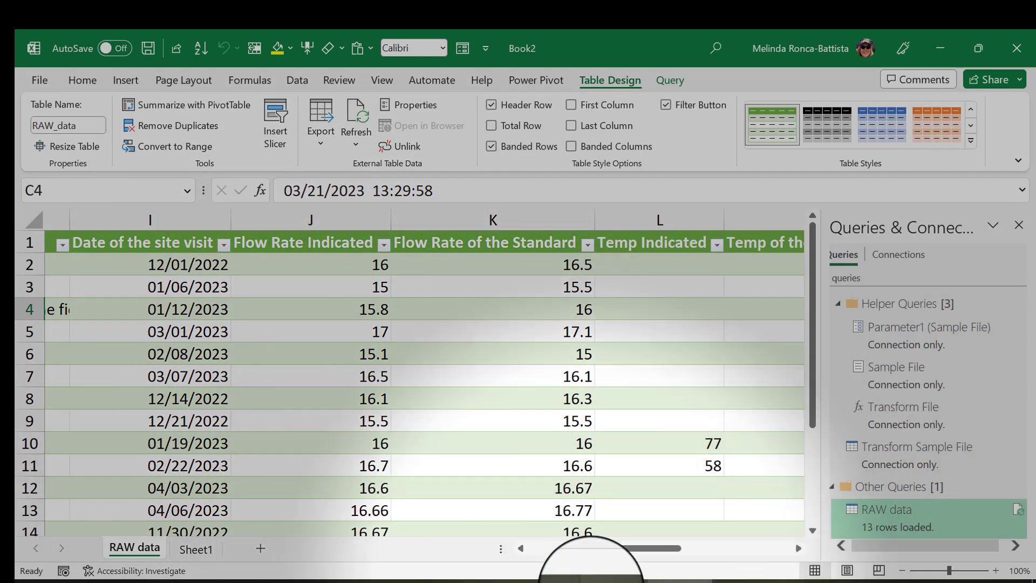
click(610, 580)
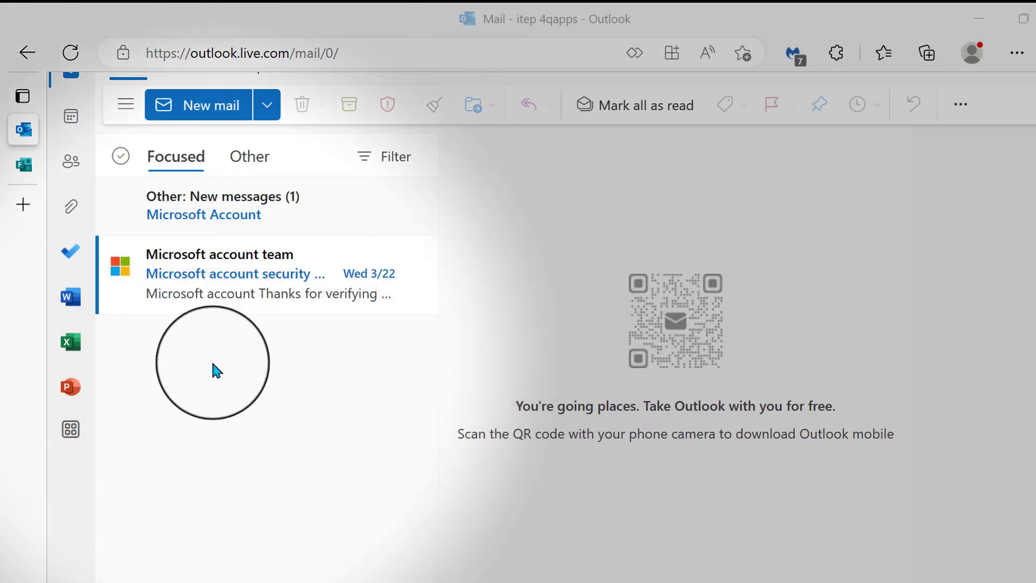
Open Microsoft Forms from the full list of Microsoft 365 apps in Outlook on the web
scroll(215, 370, up, 2)
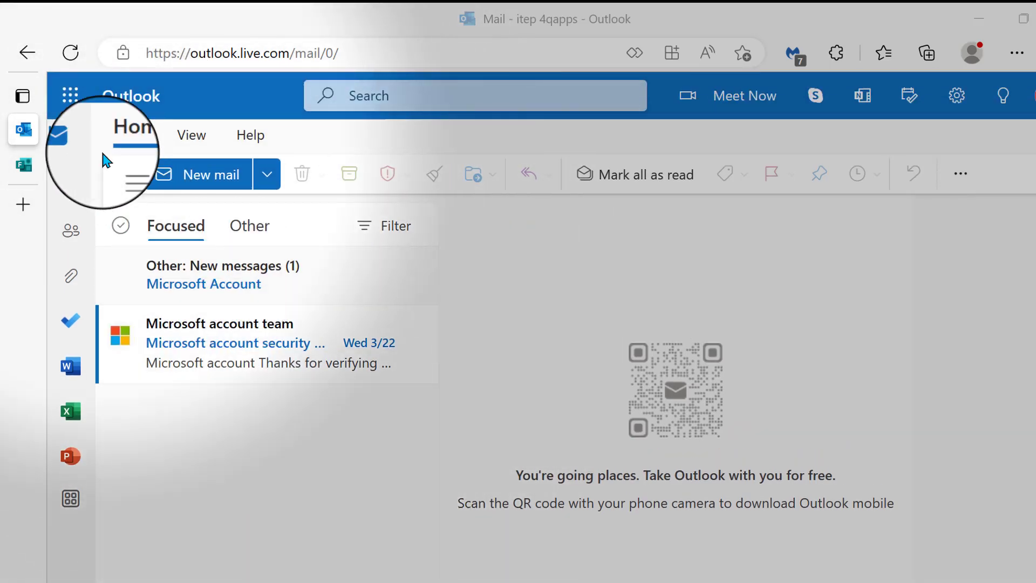
click(74, 107)
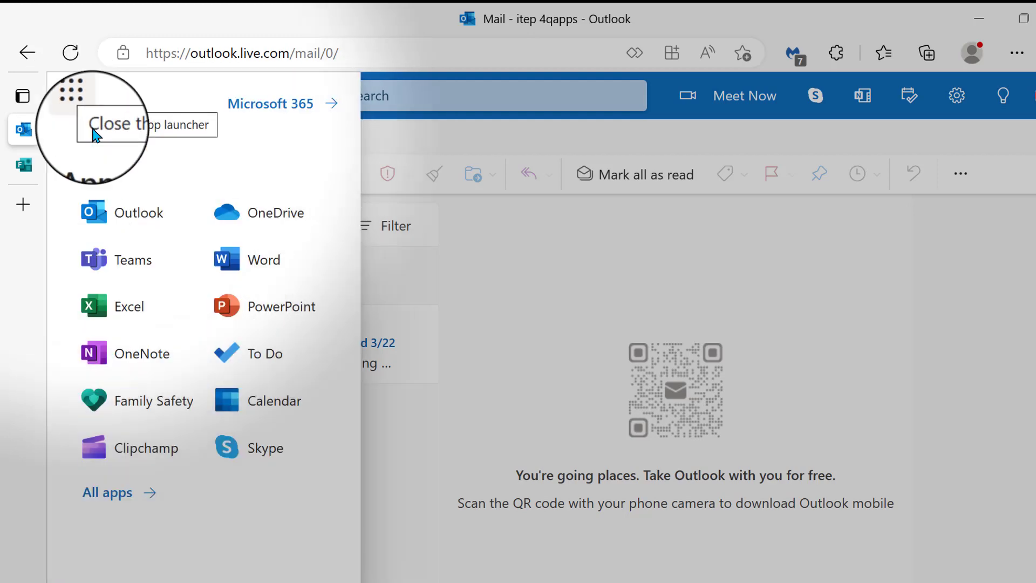
click(111, 493)
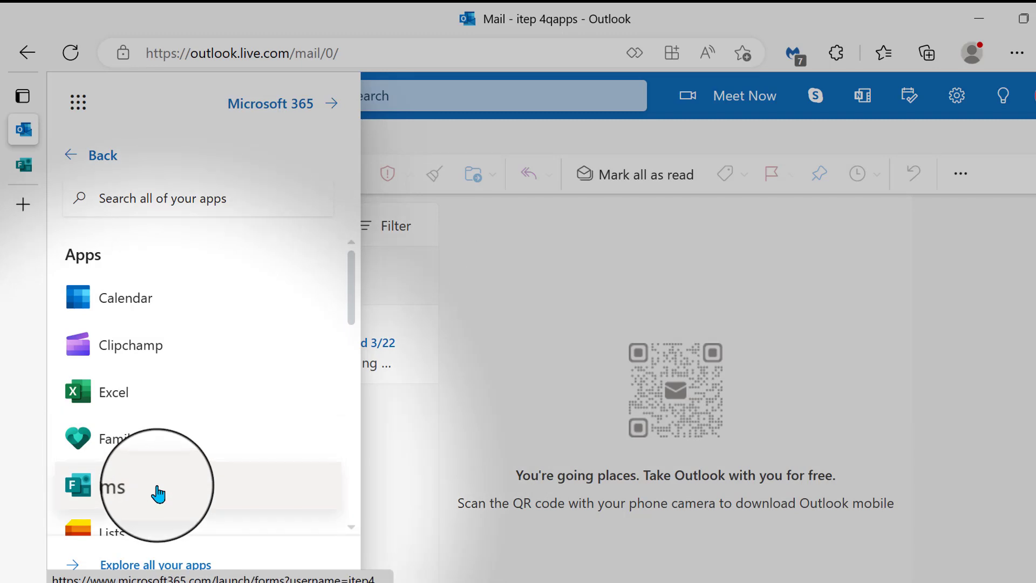
click(156, 491)
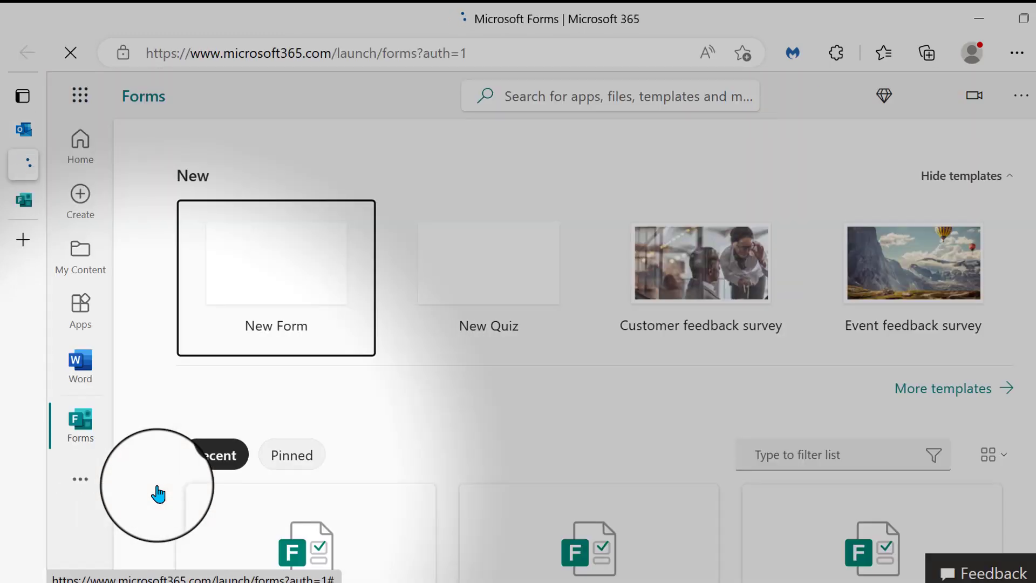
Open the recent form Free Field Data Sheet QC for PM and show its responses
scroll(409, 417, down, 4)
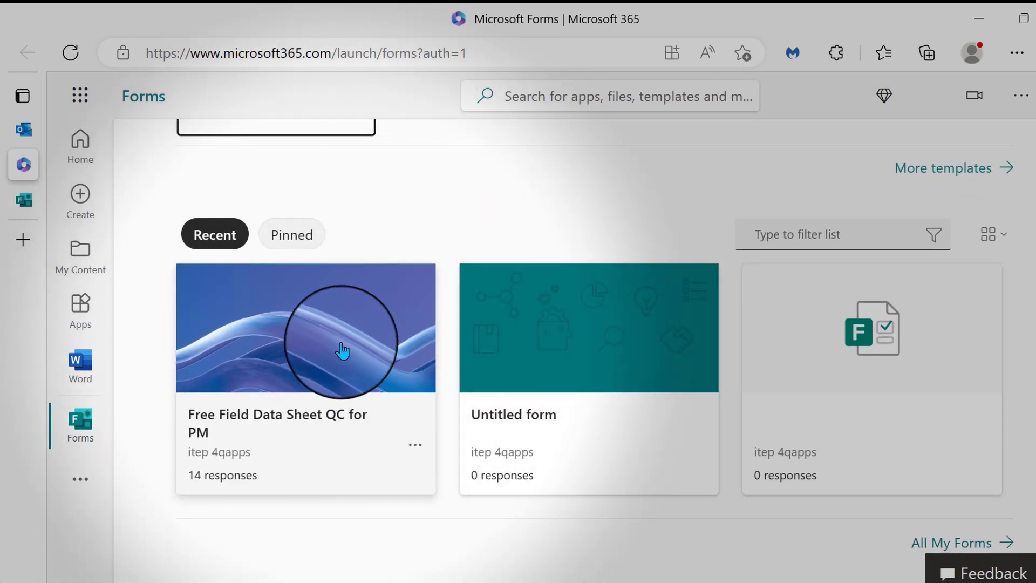
click(341, 345)
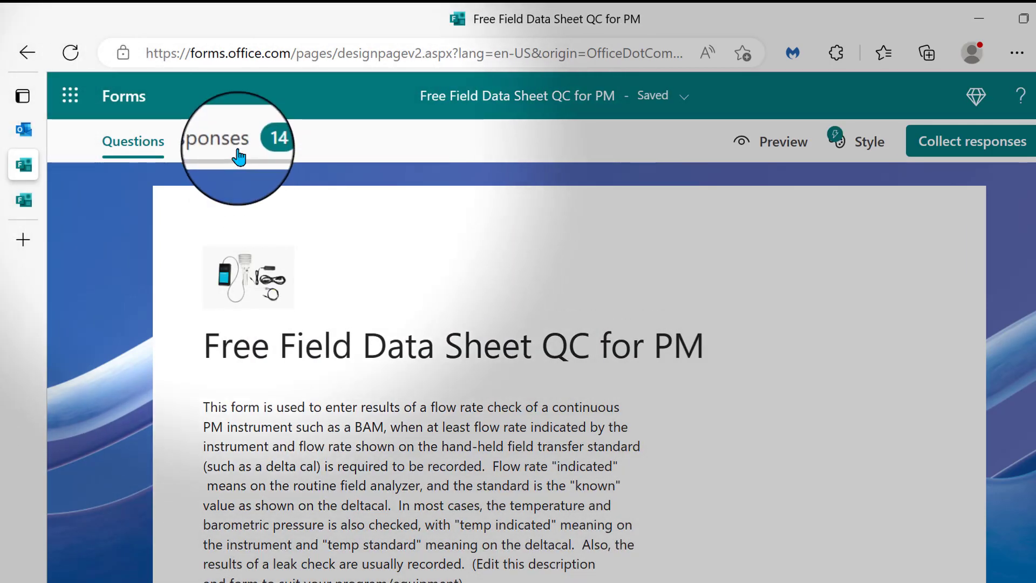
click(238, 157)
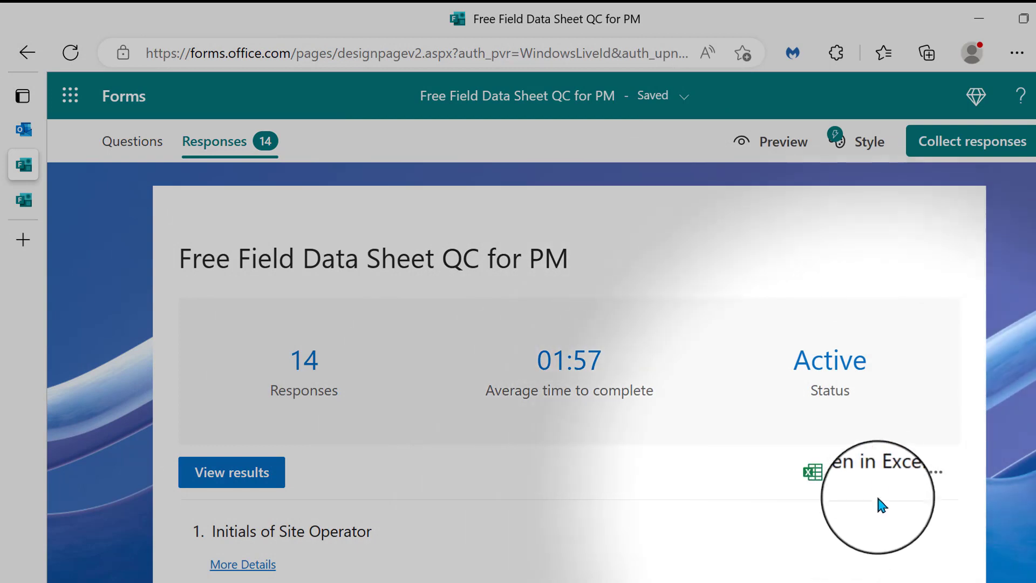
Export the form's responses to Excel and save them as Free Field Data Sheet QC for PM(1-14).xlsx in the RAW data folder
click(876, 489)
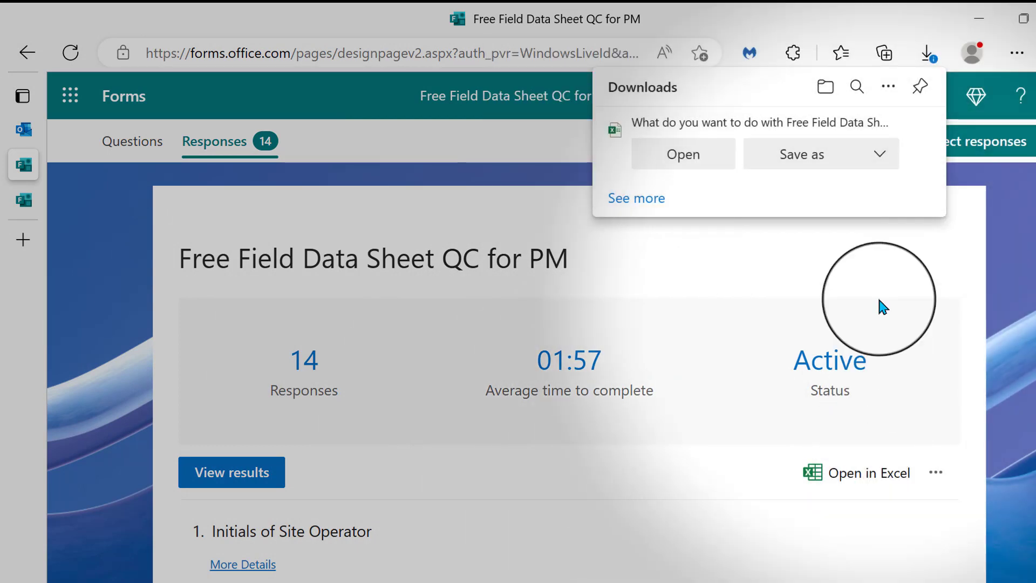
click(836, 167)
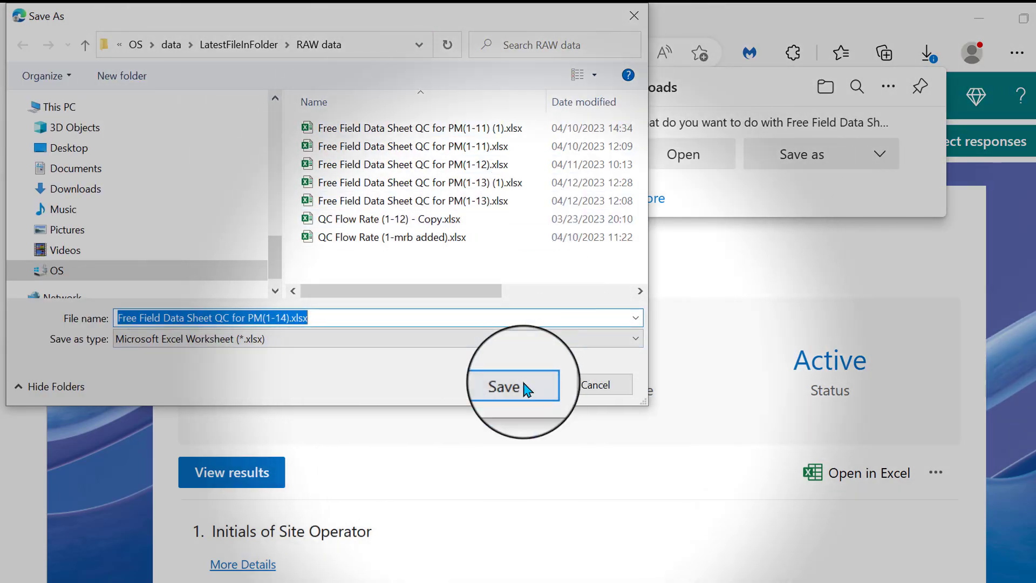
click(523, 384)
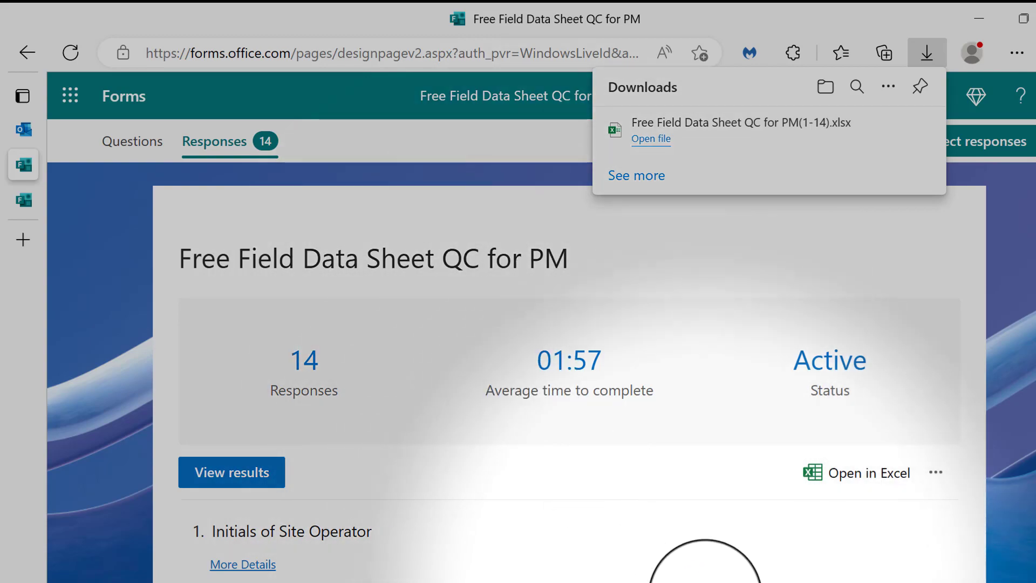
Switch to the Book2 workbook in Excel and refresh the query table on the RAW data sheet
click(711, 582)
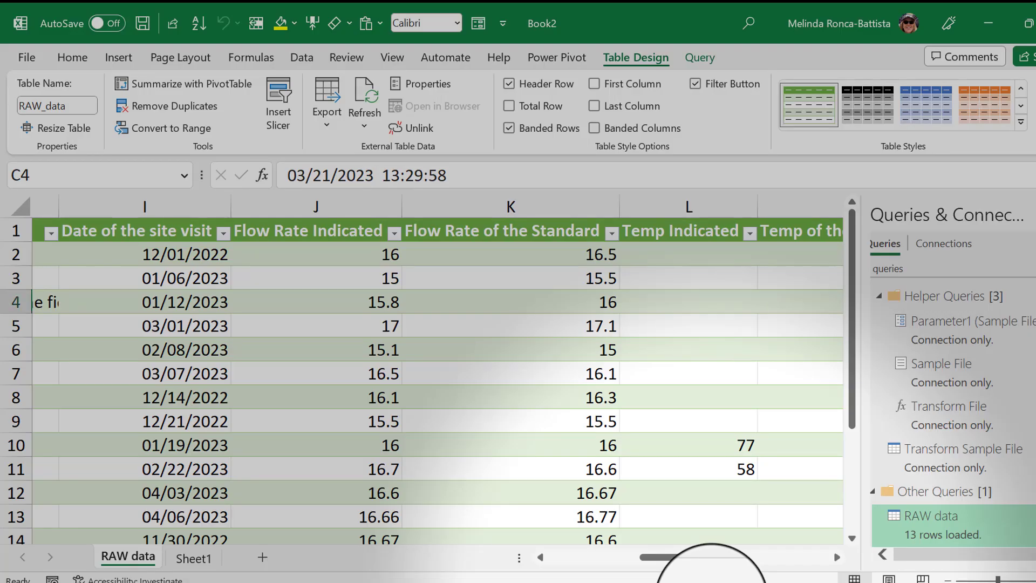
scroll(340, 347, down, 2)
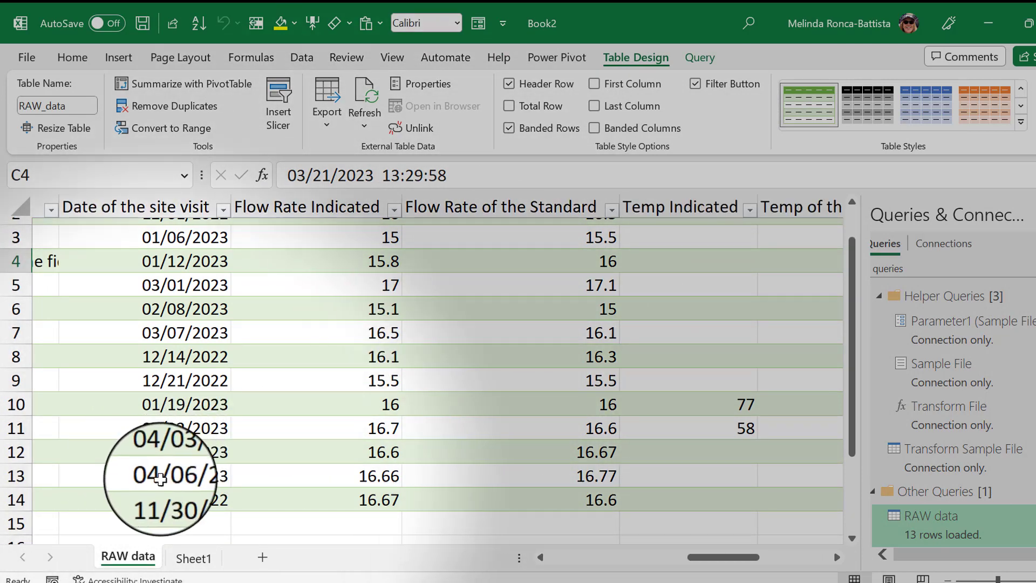
scroll(164, 478, up, 2)
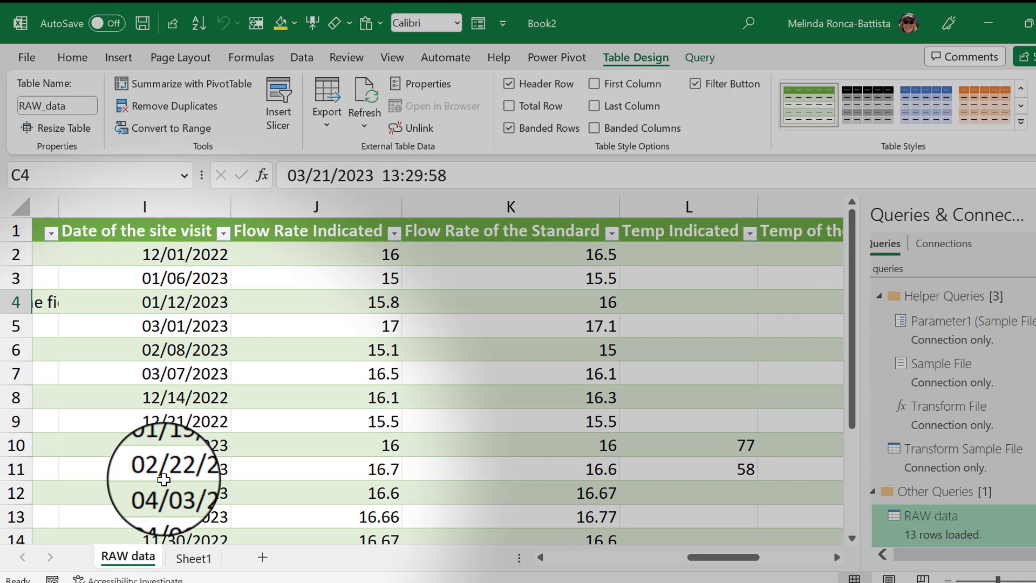
scroll(164, 478, down, 1)
scroll(151, 415, up, 1)
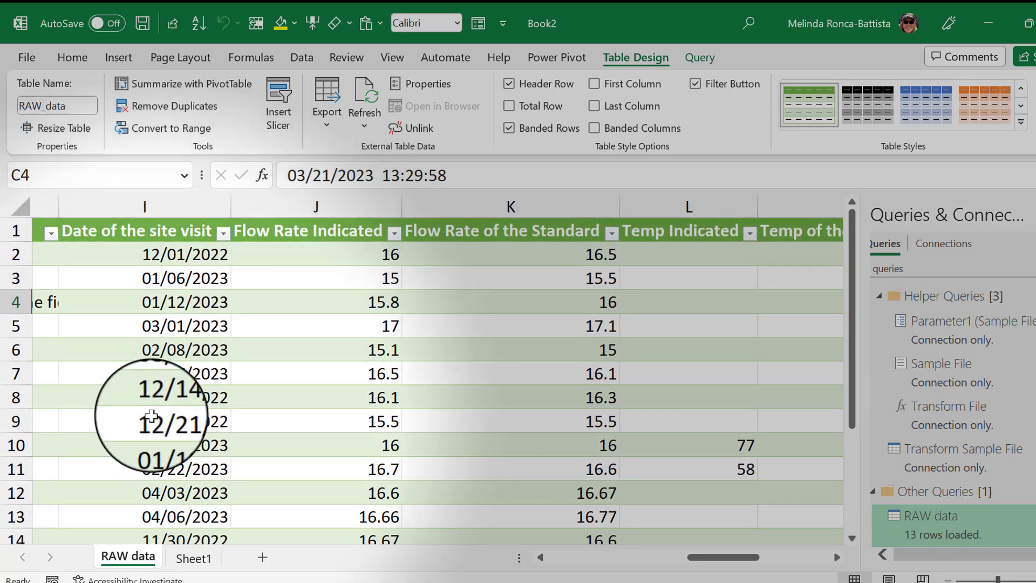
click(151, 415)
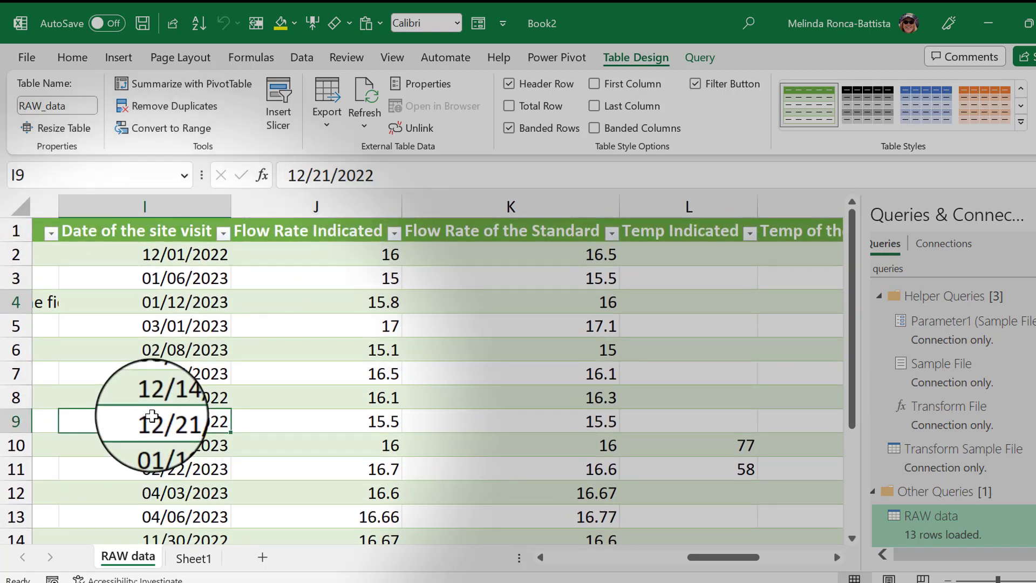
right_click(152, 416)
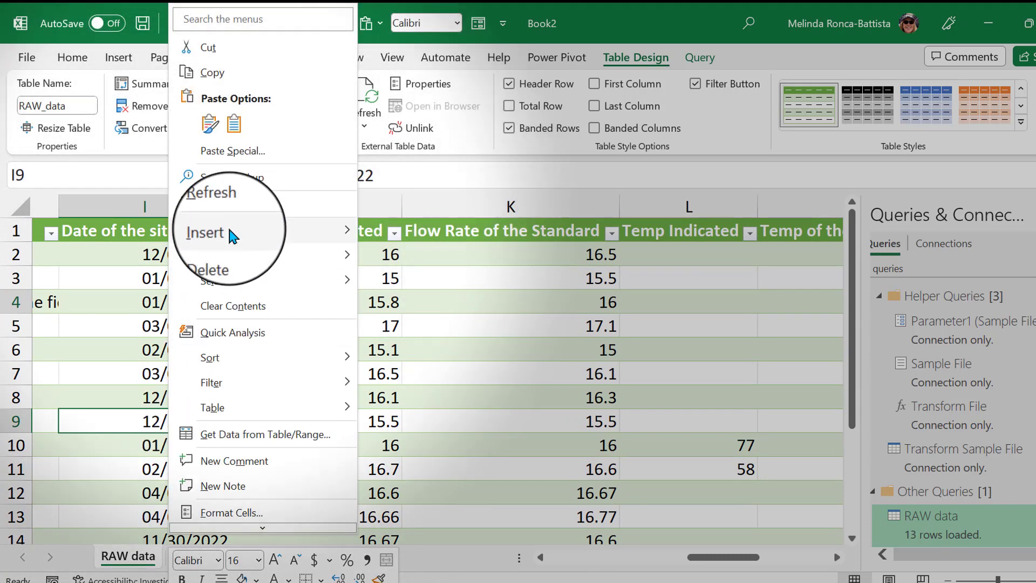
click(229, 216)
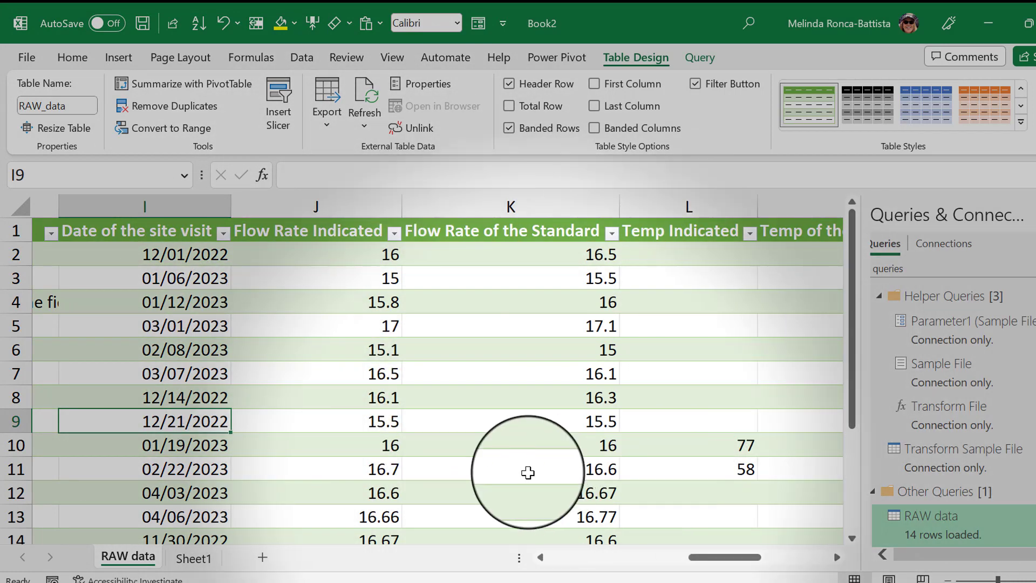
Examine the last row of the refreshed table across its columns, from Leak Check Results back to ID
scroll(527, 473, down, 1)
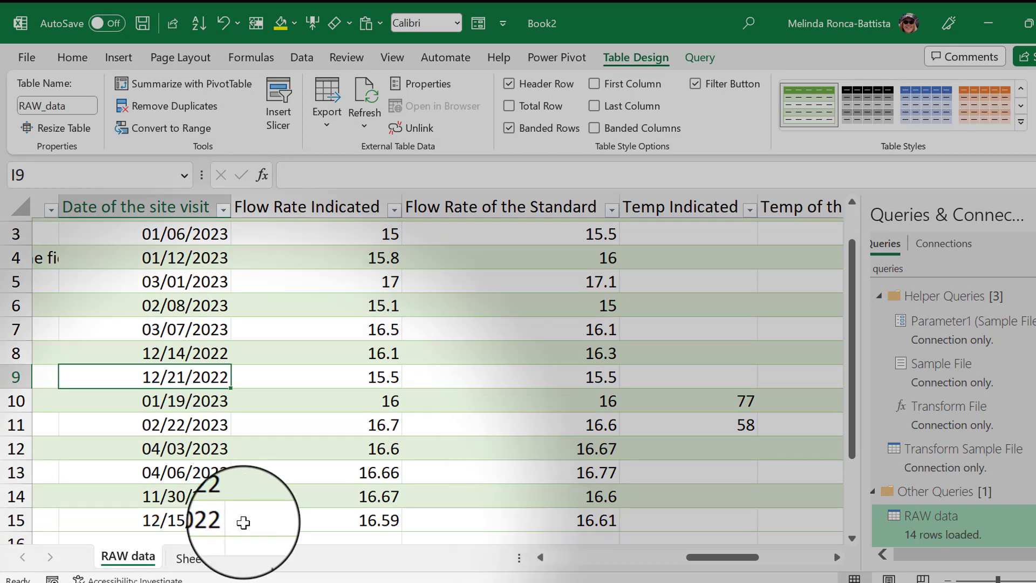
scroll(244, 522, right, 1)
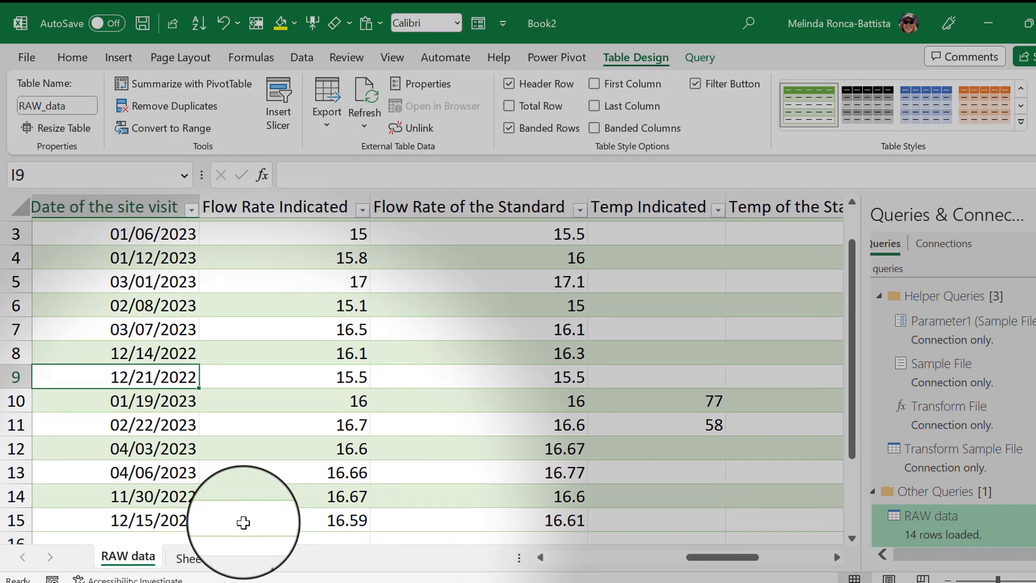
scroll(243, 523, right, 5)
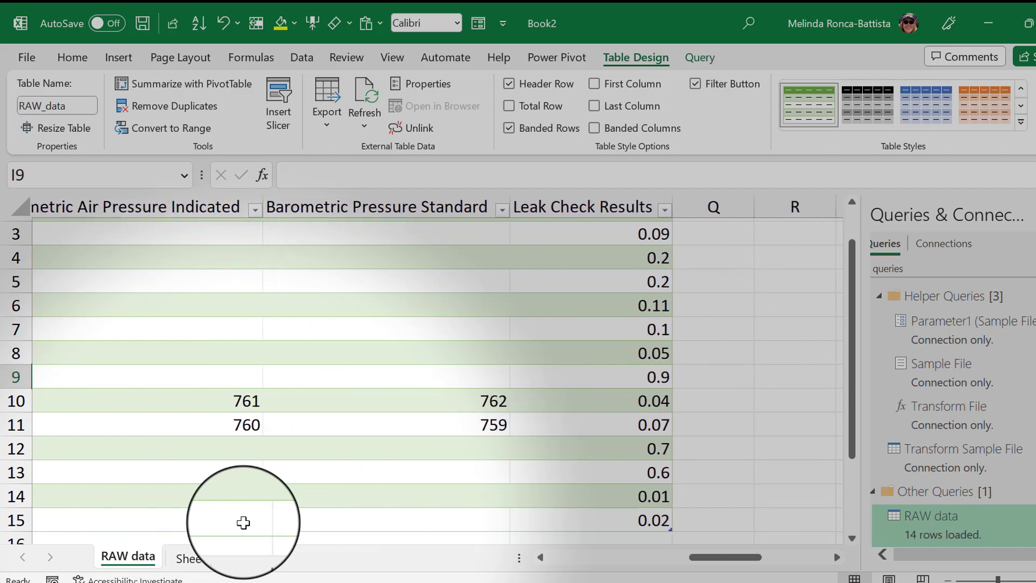
scroll(244, 523, right, 1)
scroll(243, 523, left, 6)
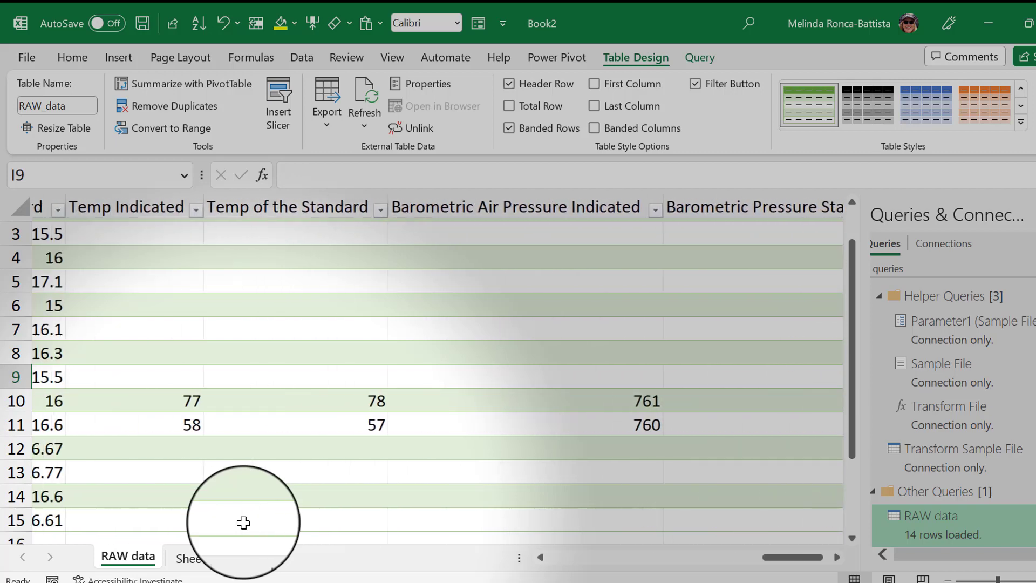
scroll(243, 523, left, 4)
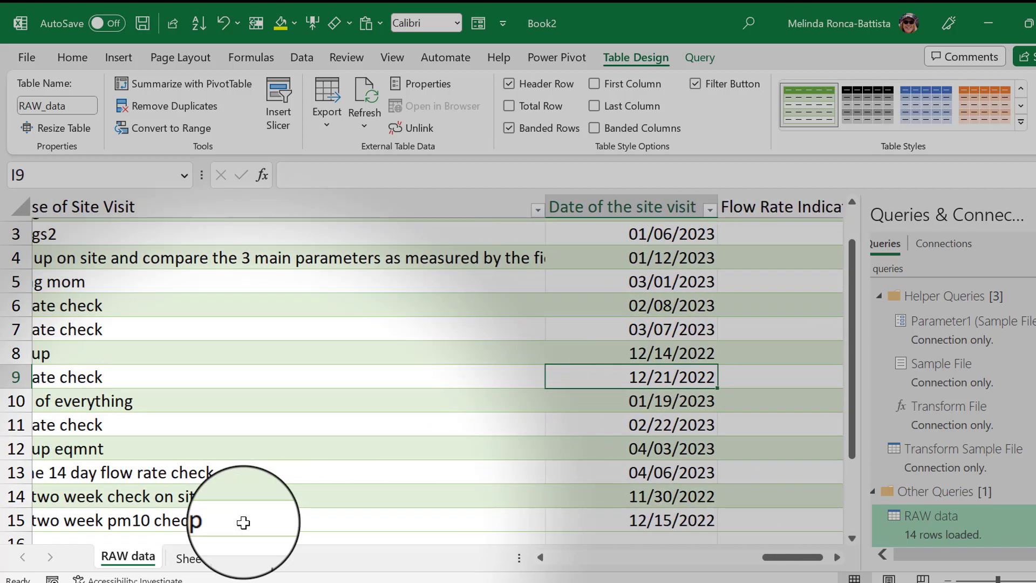
scroll(243, 522, left, 5)
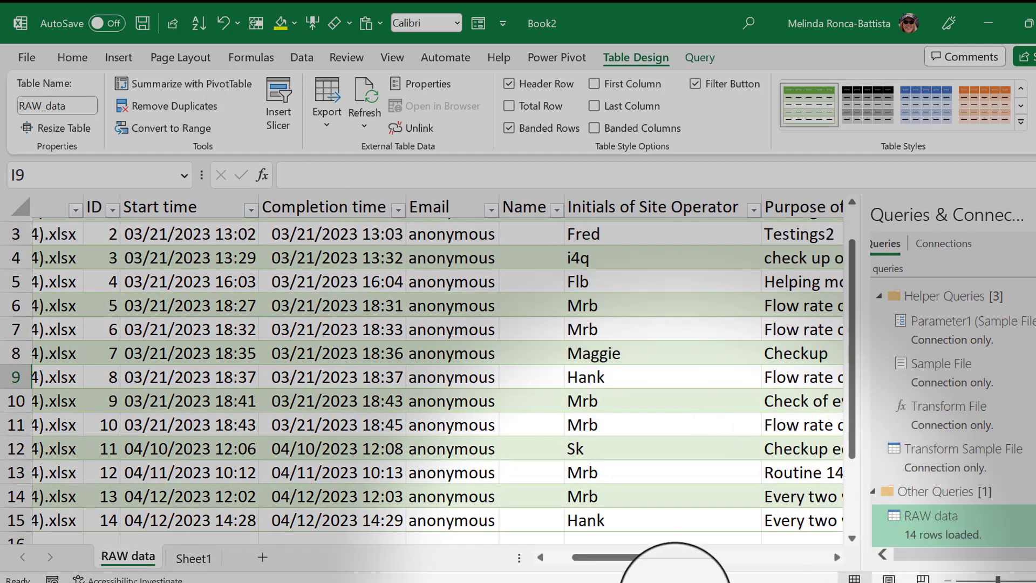
Switch to the QC Flow Rate Summary workbook on its QC_%Differences sheet
click(663, 582)
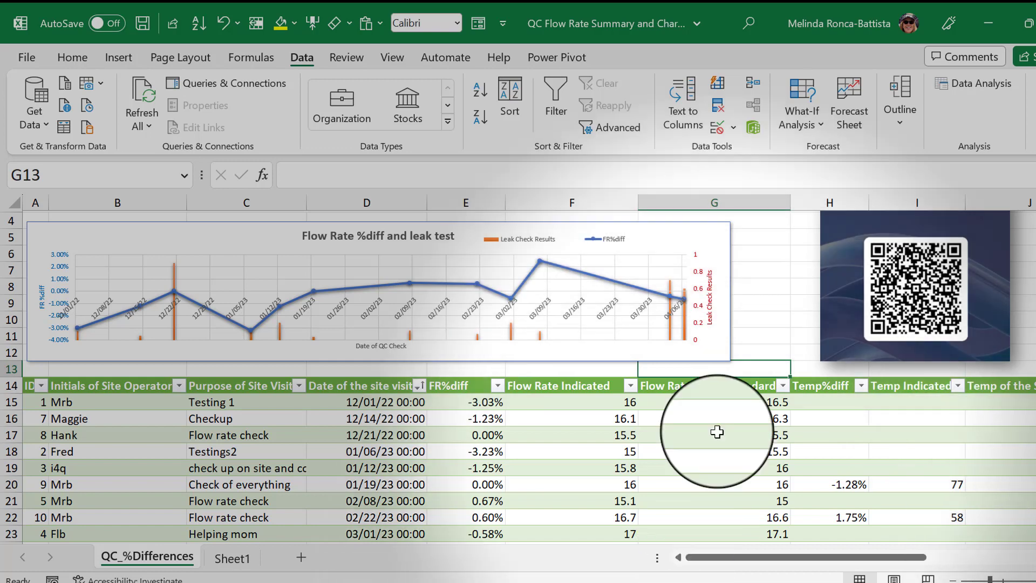